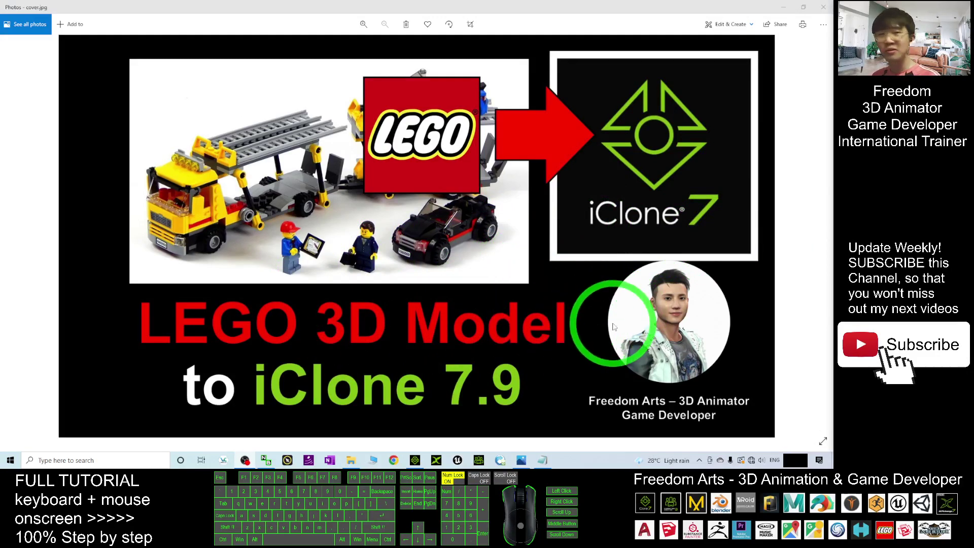
{"action": "left_click", "coordinate": [544, 462]}
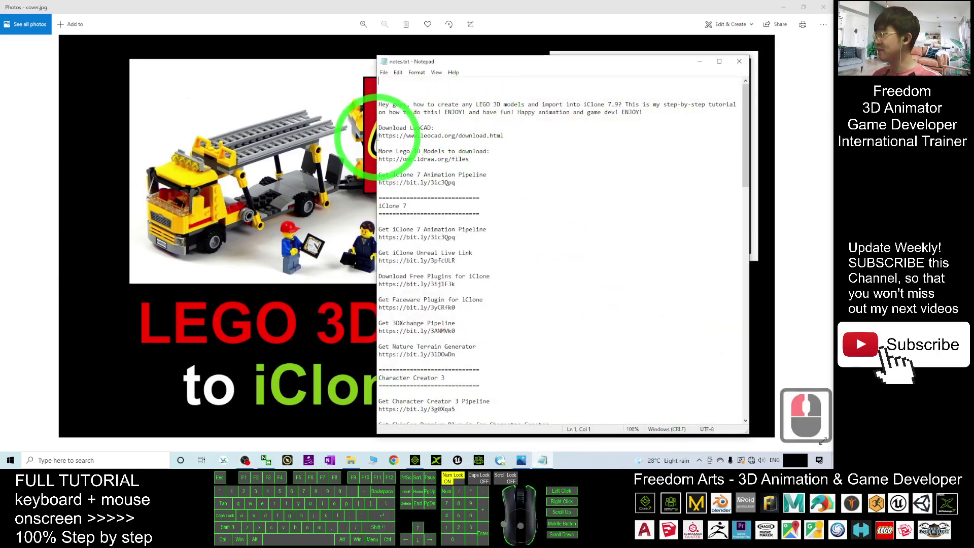
{"action": "left_click_drag", "start_coordinate": [380, 136], "coordinate": [504, 134]}
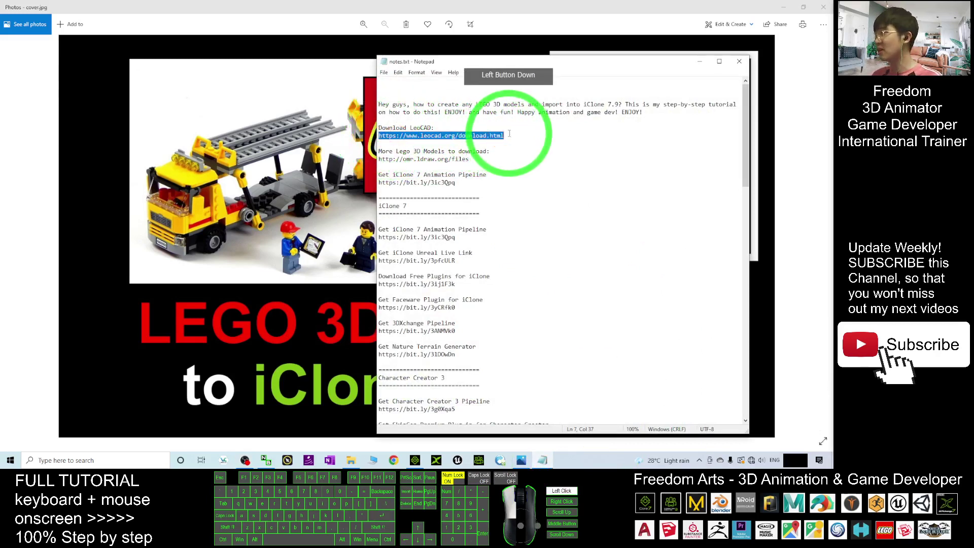
{"action": "left_click", "coordinate": [471, 135]}
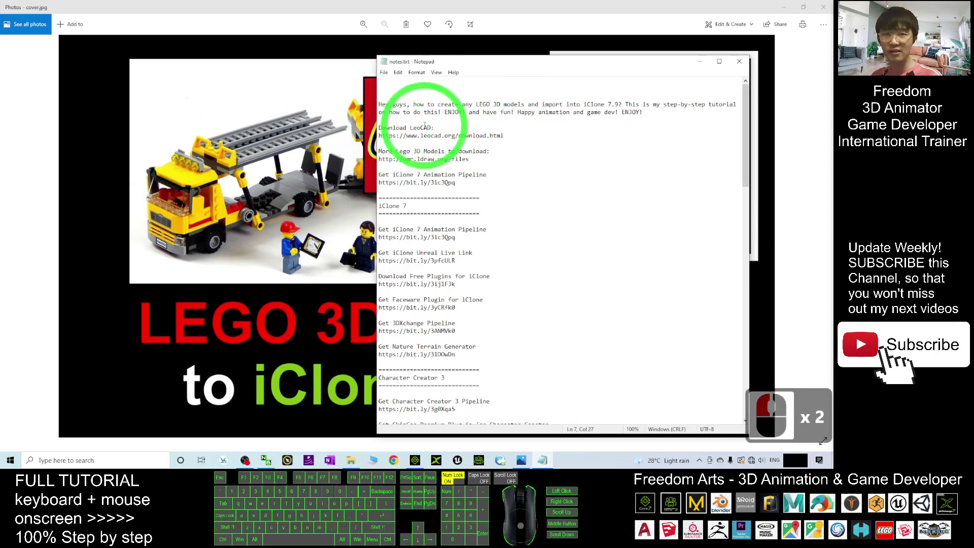
{"action": "left_click", "coordinate": [538, 136]}
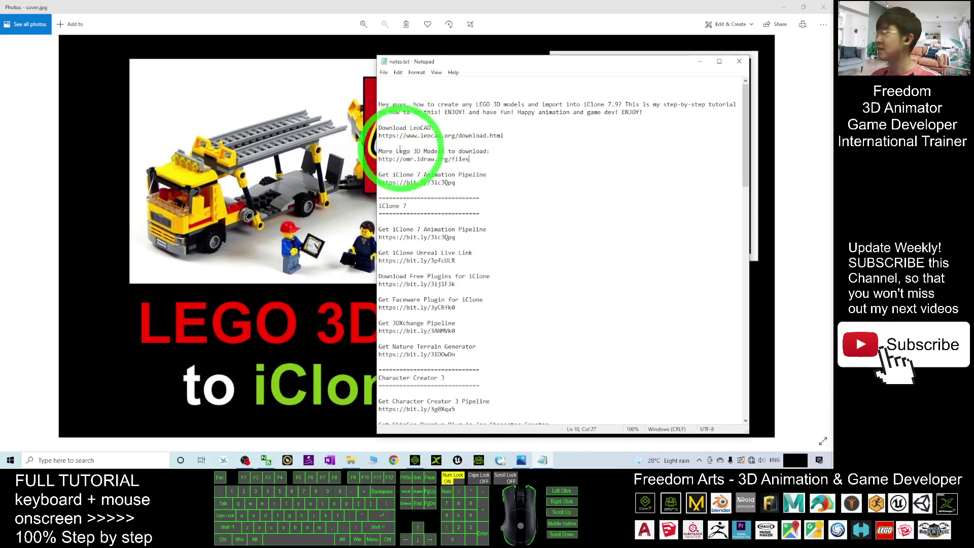
{"action": "left_click_drag", "start_coordinate": [379, 159], "coordinate": [469, 159]}
{"action": "key", "text": "ctrl+c"}
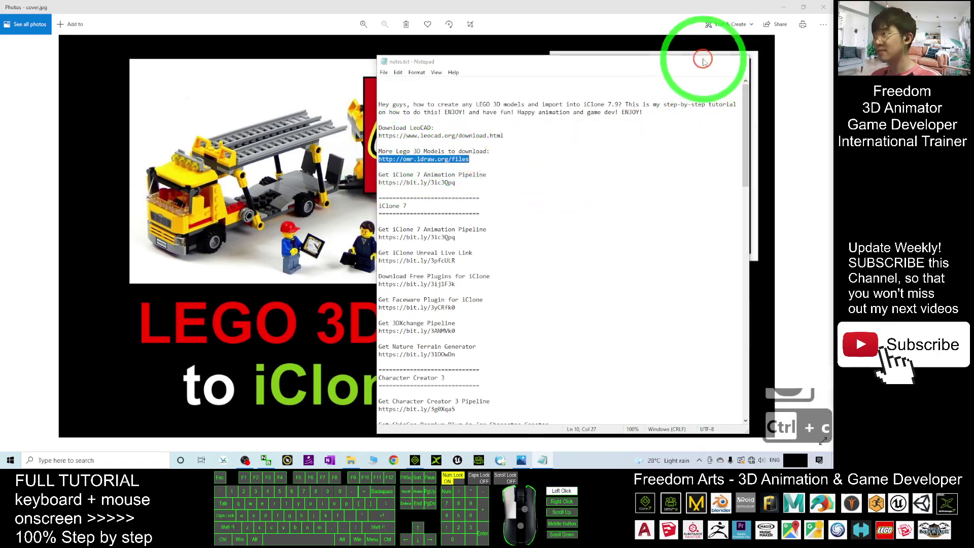
Step: Minimize the notes, switch to Chrome with the personal profile and load the copied address omr.ldraw.org/files
{"action": "left_click", "coordinate": [700, 62]}
{"action": "left_click", "coordinate": [394, 460]}
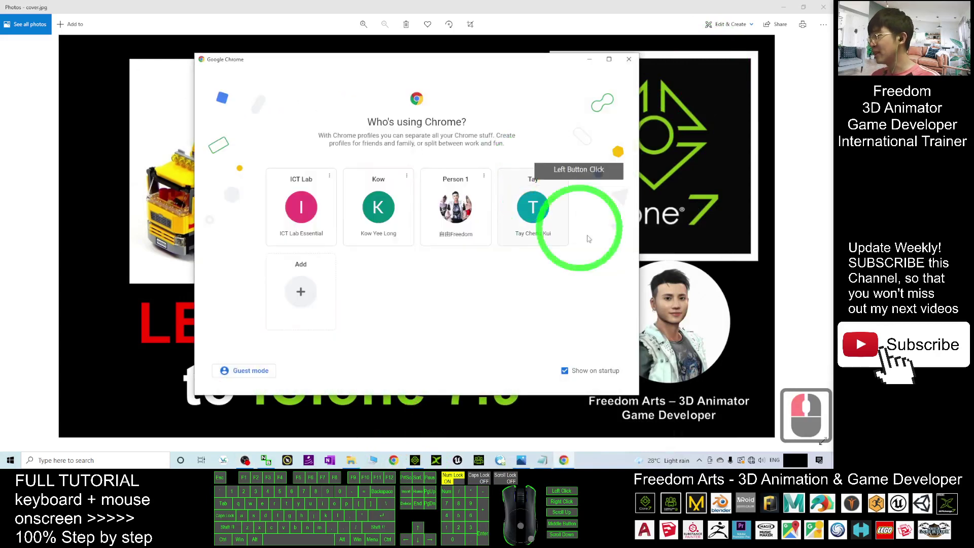
{"action": "left_click", "coordinate": [452, 208]}
{"action": "key", "text": "ctrl+v"}
{"action": "key", "text": "Return"}
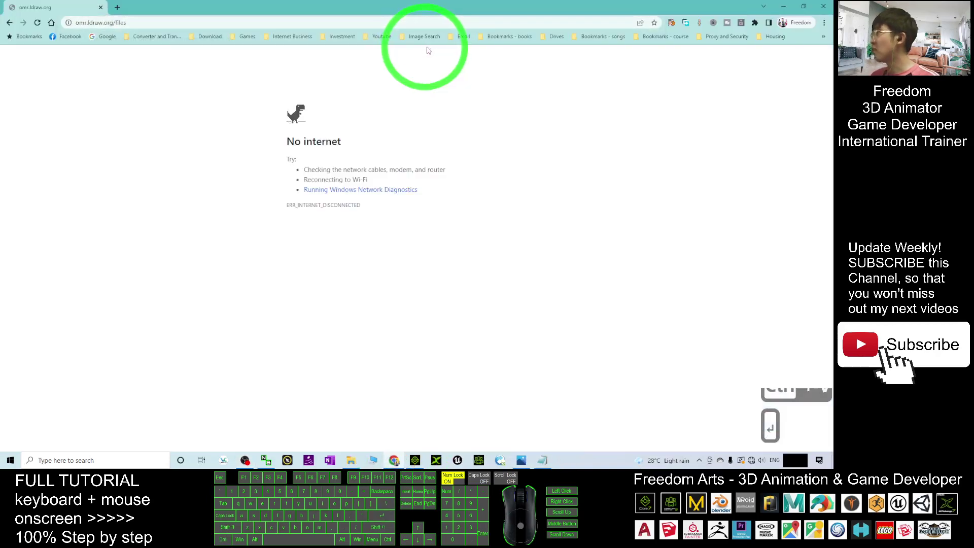
Step: Reconnect the computer to the internet and reload the omr.ldraw.org/files page
{"action": "left_click", "coordinate": [751, 460]}
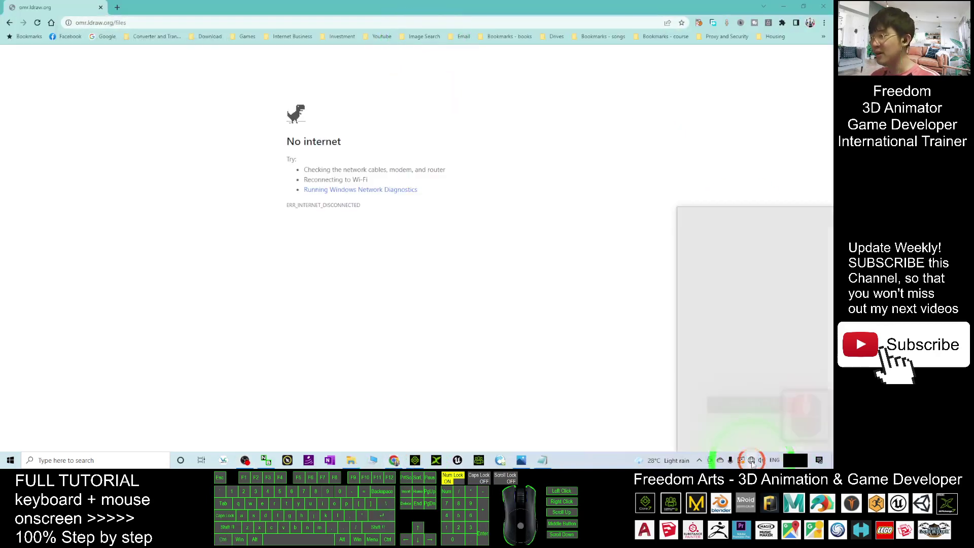
{"action": "left_click", "coordinate": [729, 215]}
{"action": "left_click", "coordinate": [796, 252]}
{"action": "left_click", "coordinate": [172, 4]}
{"action": "left_click", "coordinate": [164, 20]}
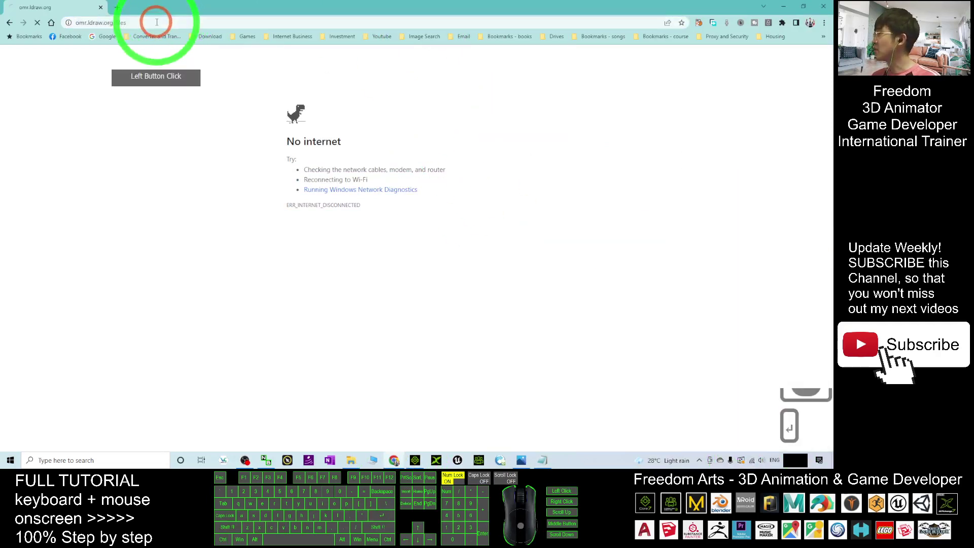
{"action": "key", "text": "Return"}
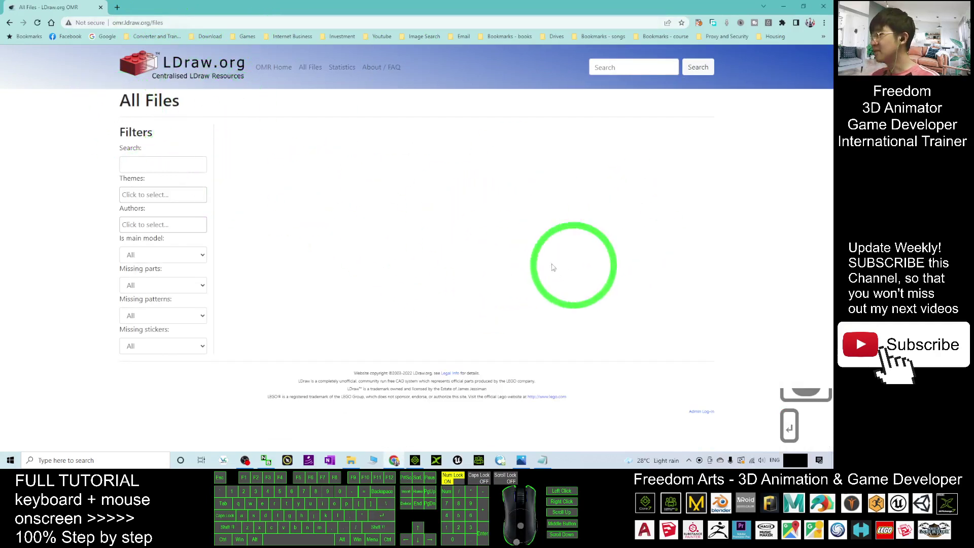
{"action": "scroll", "coordinate": [492, 263], "scroll_direction": "down", "scroll_amount": 5}
{"action": "scroll", "coordinate": [492, 263], "scroll_direction": "down", "scroll_amount": 1}
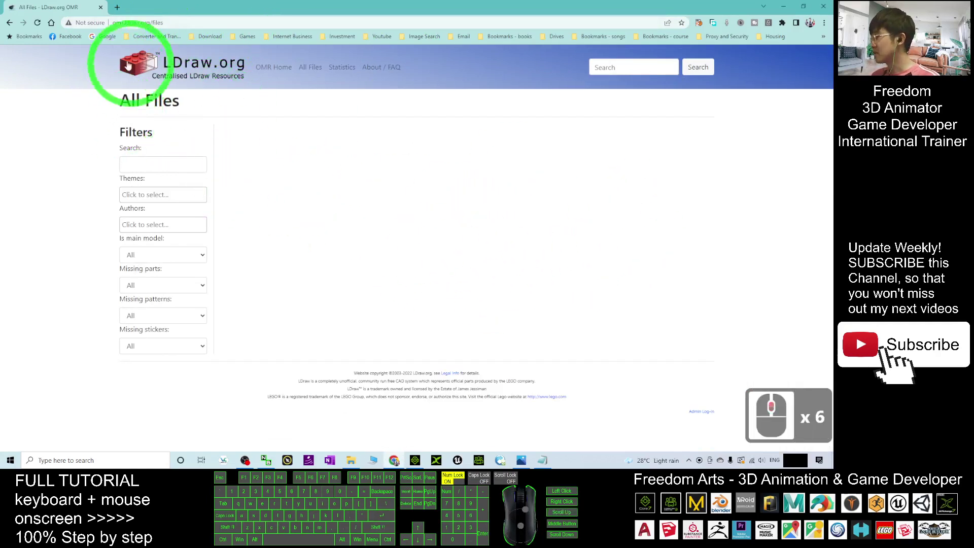
{"action": "left_click", "coordinate": [38, 22]}
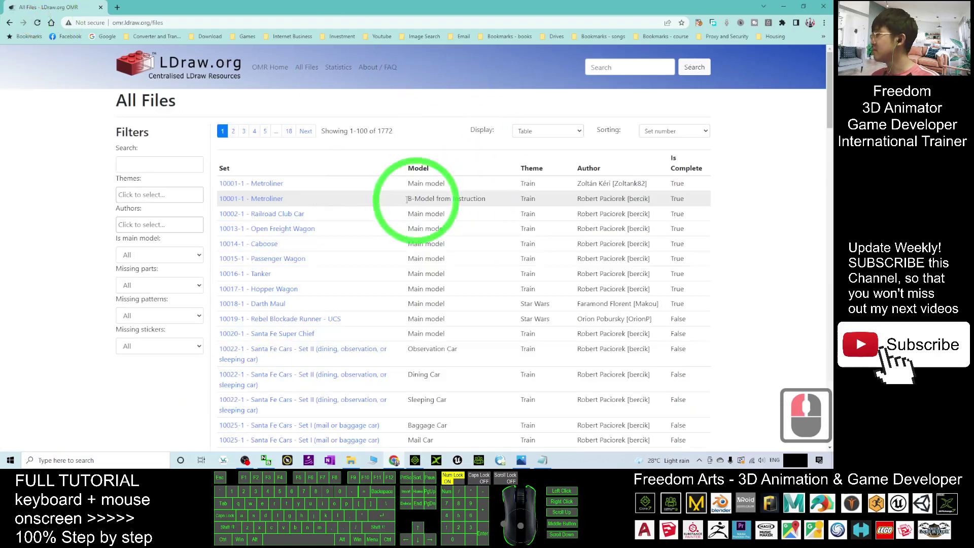
Step: Open the 10036-1 - Pizza To Go set from the All Files list and download its model
{"action": "scroll", "coordinate": [315, 293], "scroll_direction": "down", "scroll_amount": 3}
{"action": "scroll", "coordinate": [228, 152], "scroll_direction": "up", "scroll_amount": 2}
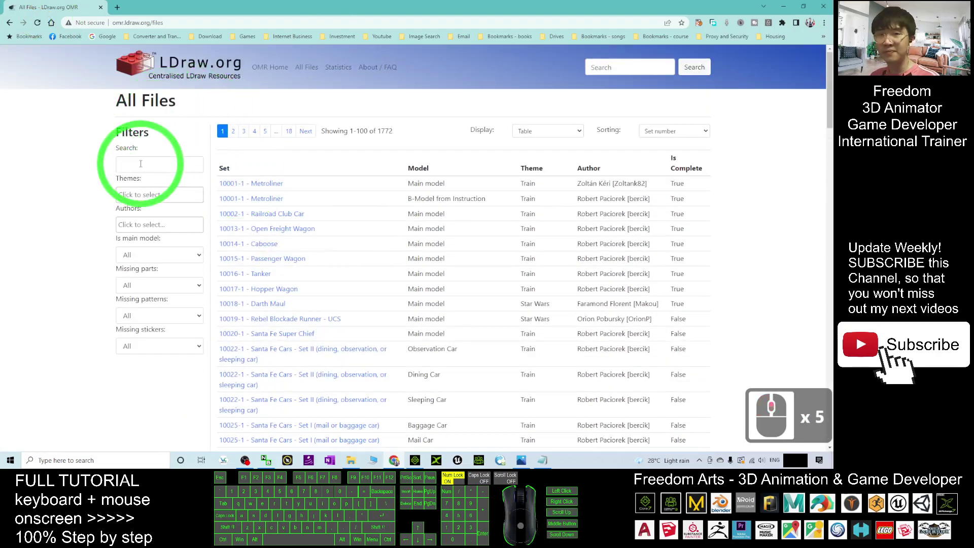
{"action": "scroll", "coordinate": [544, 218], "scroll_direction": "down", "scroll_amount": 5}
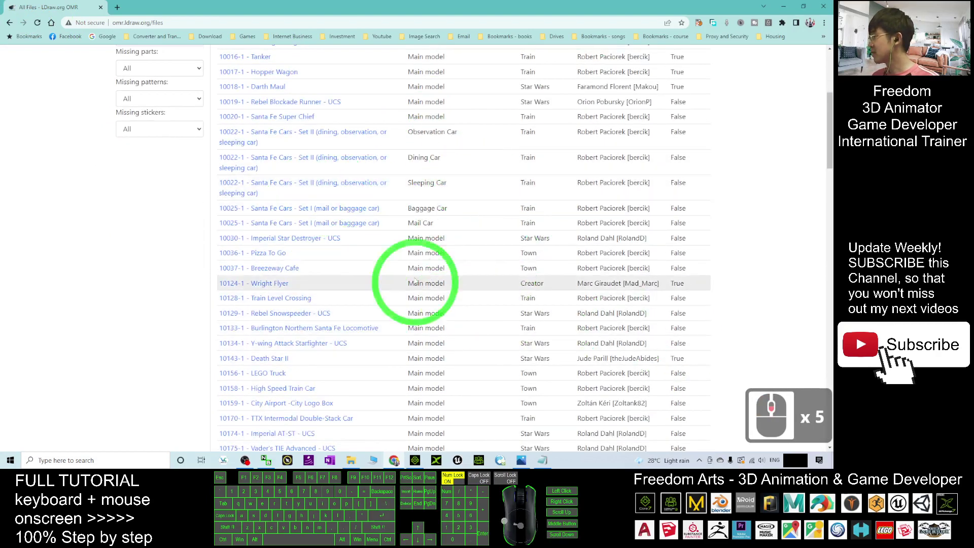
{"action": "left_click", "coordinate": [269, 254]}
{"action": "left_click", "coordinate": [421, 179]}
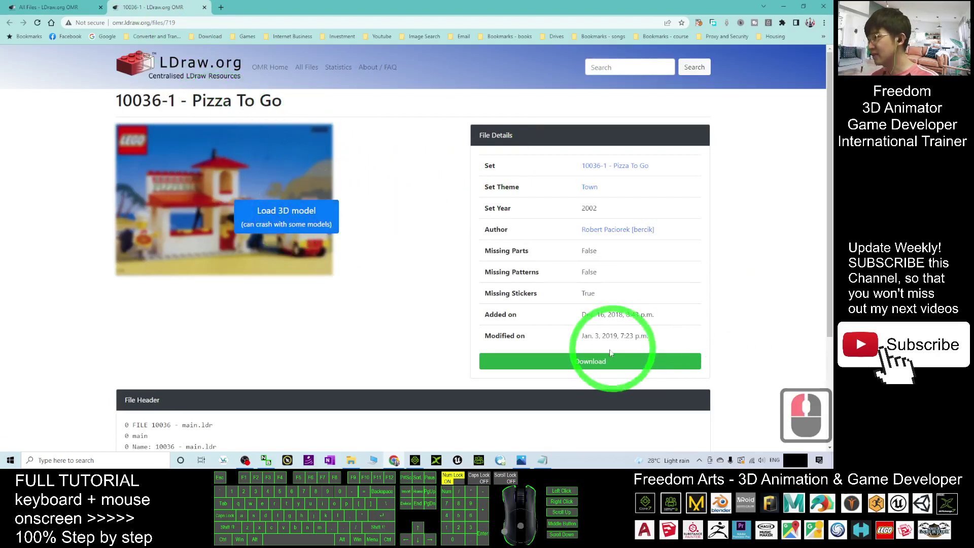
{"action": "left_click", "coordinate": [590, 360]}
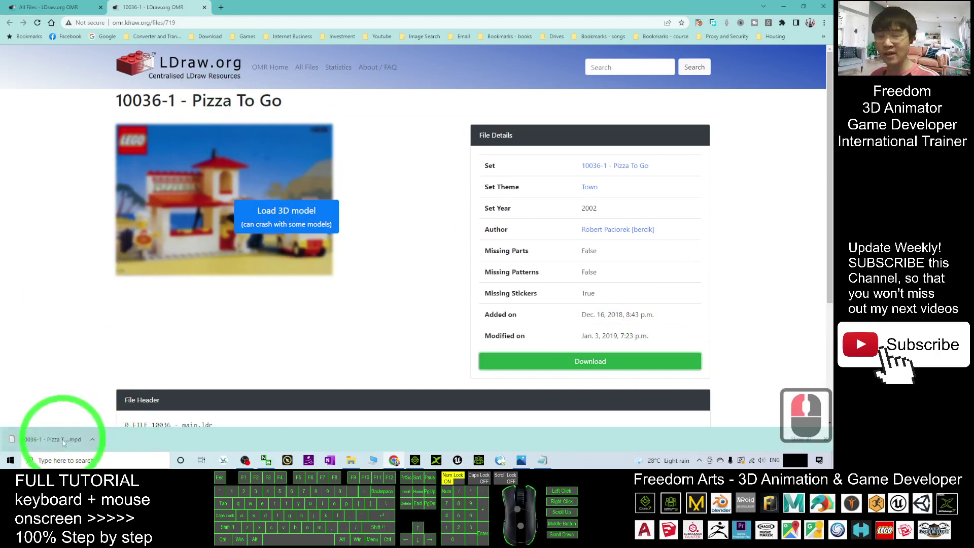
Step: Show the downloaded 10036-1 - Pizza To Go (1).mpd in its folder and place that window over the browser
{"action": "left_click", "coordinate": [92, 439]}
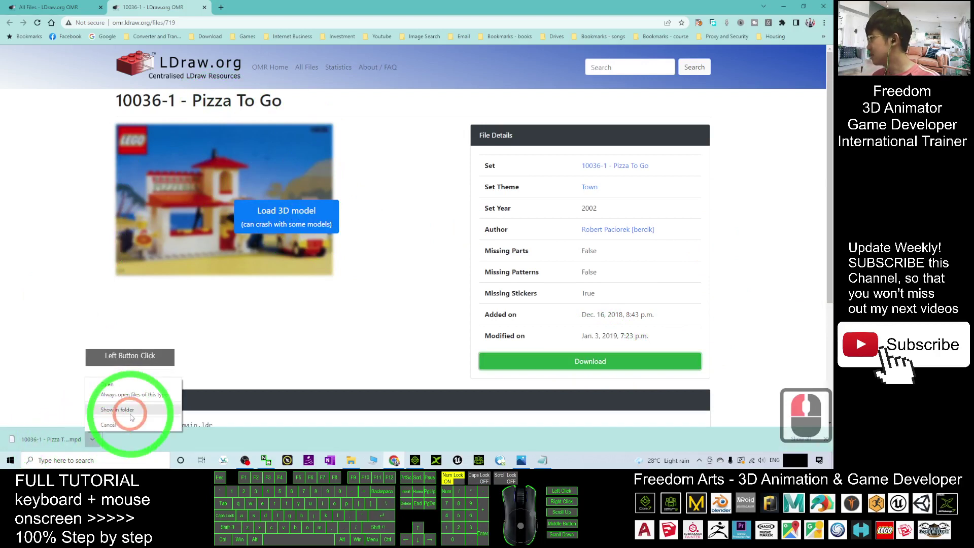
{"action": "left_click", "coordinate": [589, 282]}
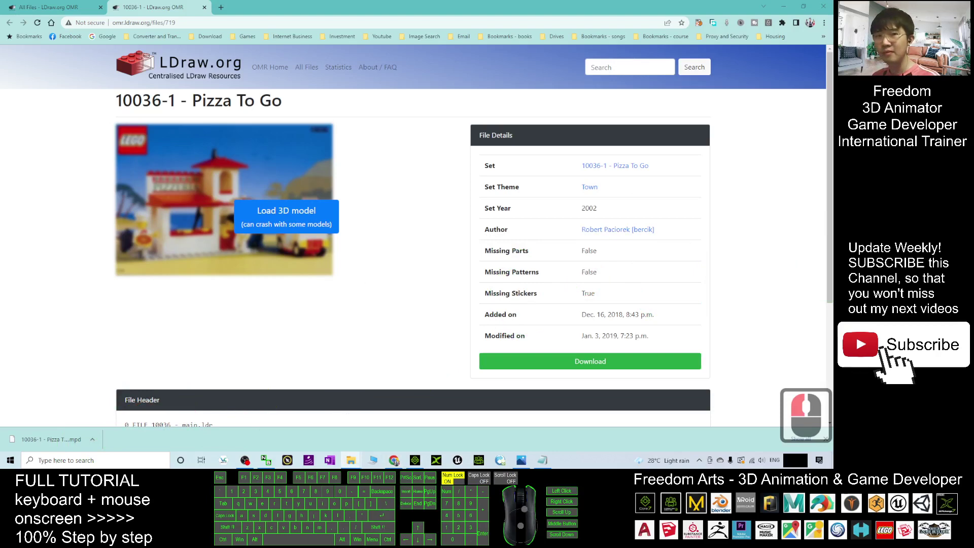
{"action": "left_click_drag", "start_coordinate": [832, 10], "coordinate": [547, 62]}
{"action": "left_click", "coordinate": [508, 162]}
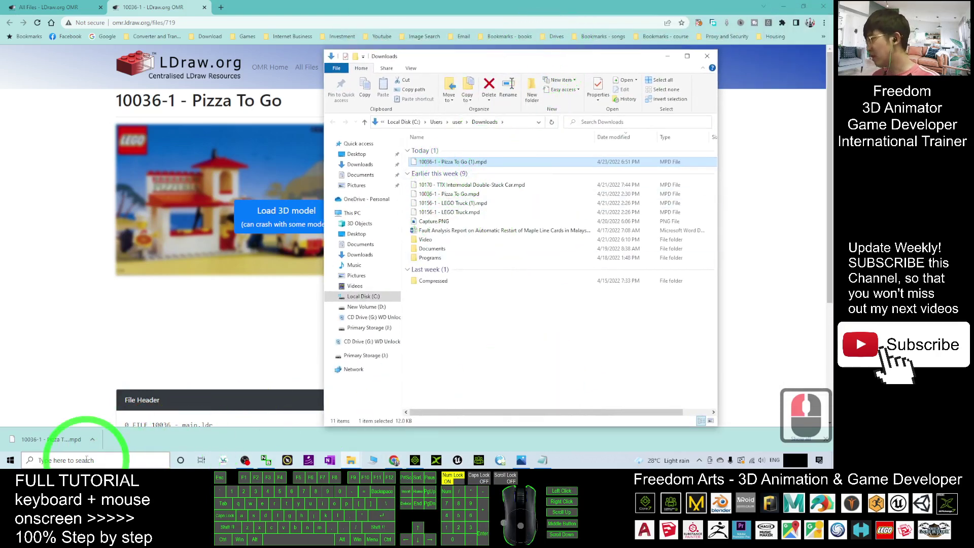
Step: Search Windows for LeoCAD and launch the app
{"action": "left_click", "coordinate": [87, 460]}
{"action": "type", "text": "leocad"}
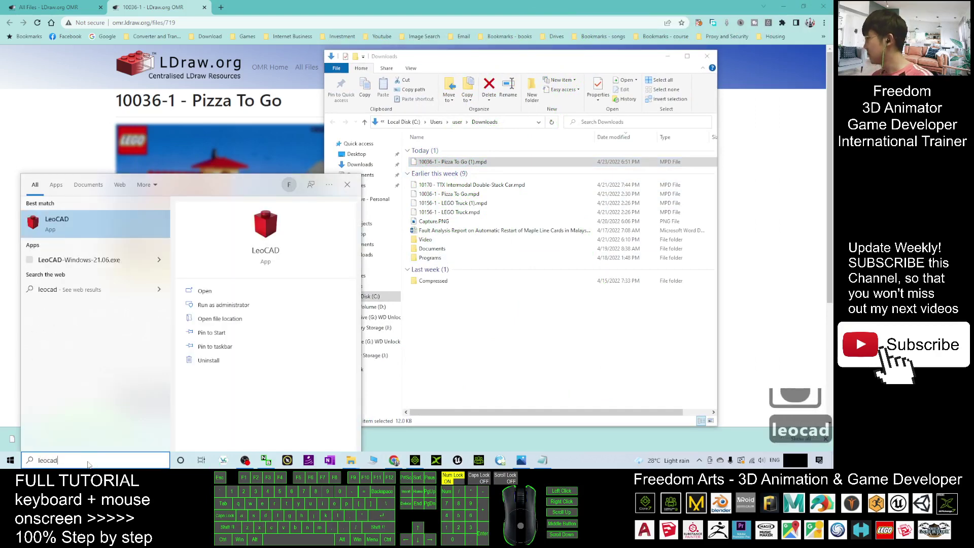
{"action": "left_click", "coordinate": [71, 228]}
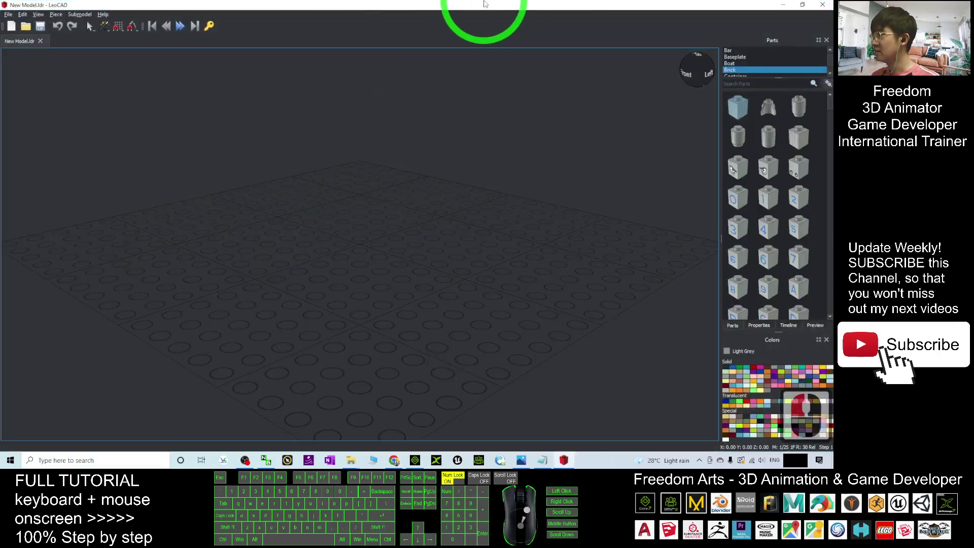
Step: Load 10036-1 - Pizza To Go (1).mpd from the Downloads folder into LeoCAD and maximize the LeoCAD window
{"action": "left_click_drag", "start_coordinate": [488, 4], "coordinate": [283, 84]}
{"action": "left_click_drag", "start_coordinate": [482, 53], "coordinate": [559, 69]}
{"action": "left_click_drag", "start_coordinate": [523, 172], "coordinate": [173, 286]}
{"action": "left_click_drag", "start_coordinate": [337, 86], "coordinate": [615, 145]}
{"action": "double_click", "coordinate": [615, 146]}
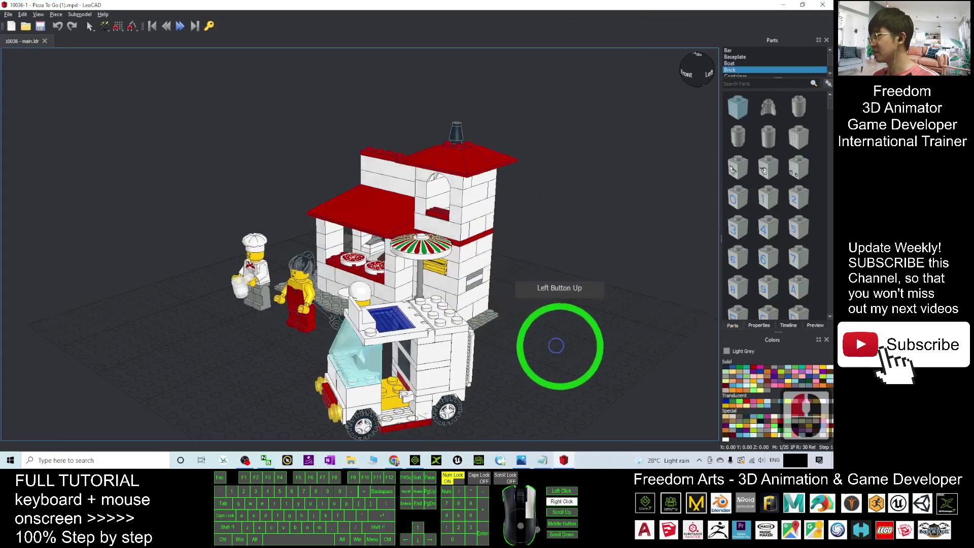
Step: Add a tall coral brick and a coral 1 x 4 brick with the radioactivity warning sign in front of the figures
{"action": "right_click_drag", "start_coordinate": [565, 346], "coordinate": [689, 256]}
{"action": "scroll", "coordinate": [772, 217], "scroll_direction": "down", "scroll_amount": 10}
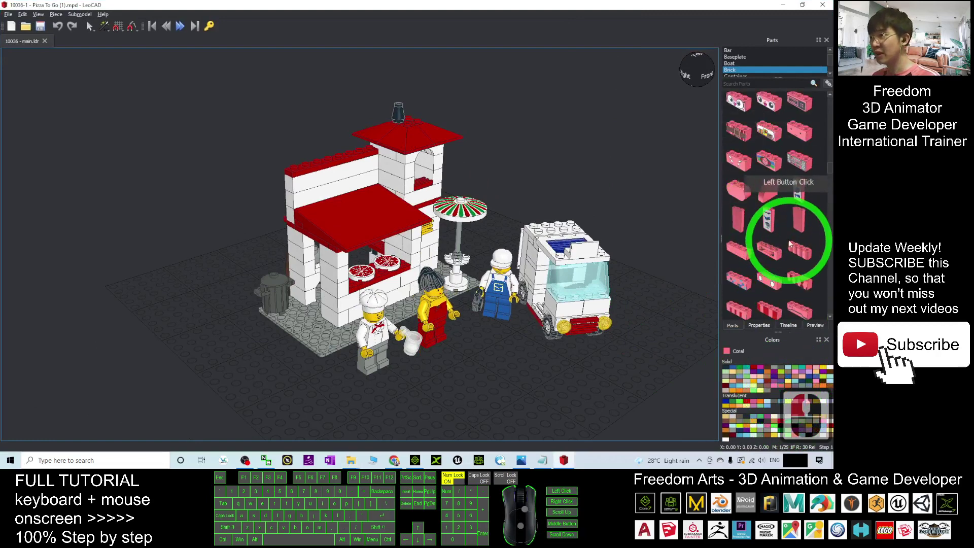
{"action": "left_click_drag", "start_coordinate": [775, 225], "coordinate": [498, 356]}
{"action": "scroll", "coordinate": [756, 244], "scroll_direction": "down", "scroll_amount": 6}
{"action": "left_click_drag", "start_coordinate": [745, 224], "coordinate": [593, 384]}
{"action": "scroll", "coordinate": [613, 363], "scroll_direction": "down", "scroll_amount": 2}
Step: Move the radioactivity-sign brick onto the top of the tall coral brick, at about X -110, Y -360, Z 144
{"action": "right_click_drag", "start_coordinate": [613, 363], "coordinate": [568, 394]}
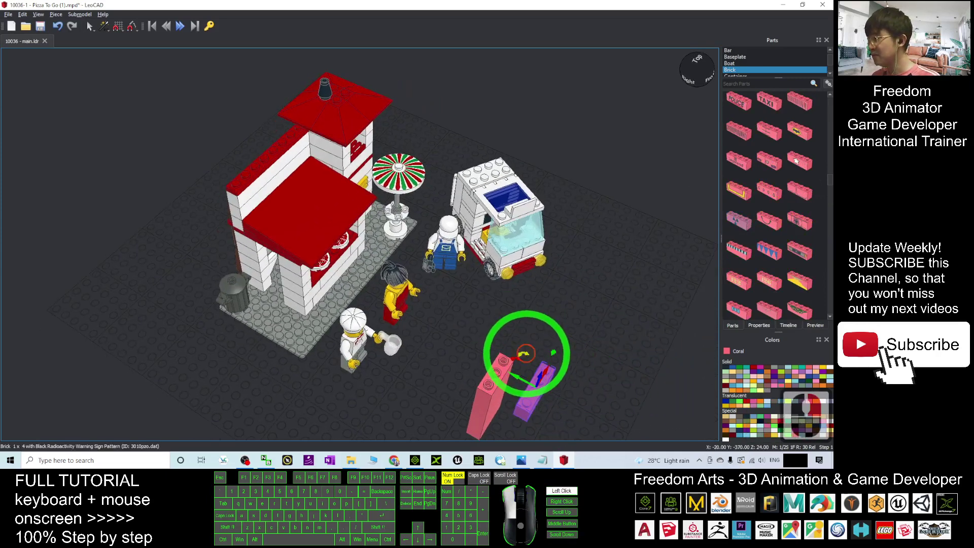
{"action": "left_click_drag", "start_coordinate": [526, 353], "coordinate": [543, 387]}
{"action": "right_click_drag", "start_coordinate": [544, 387], "coordinate": [521, 379]}
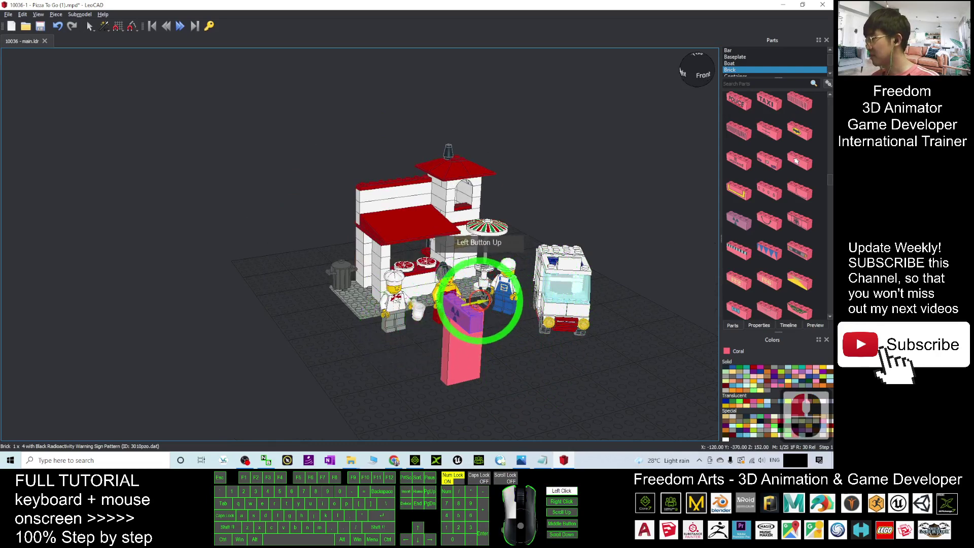
{"action": "right_click_drag", "start_coordinate": [337, 330], "coordinate": [455, 290]}
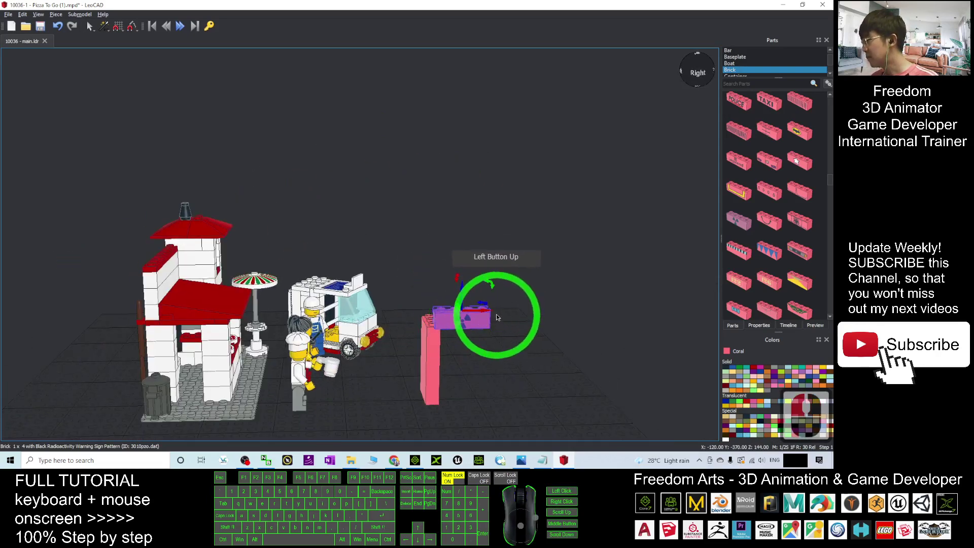
{"action": "right_click_drag", "start_coordinate": [562, 307], "coordinate": [444, 315]}
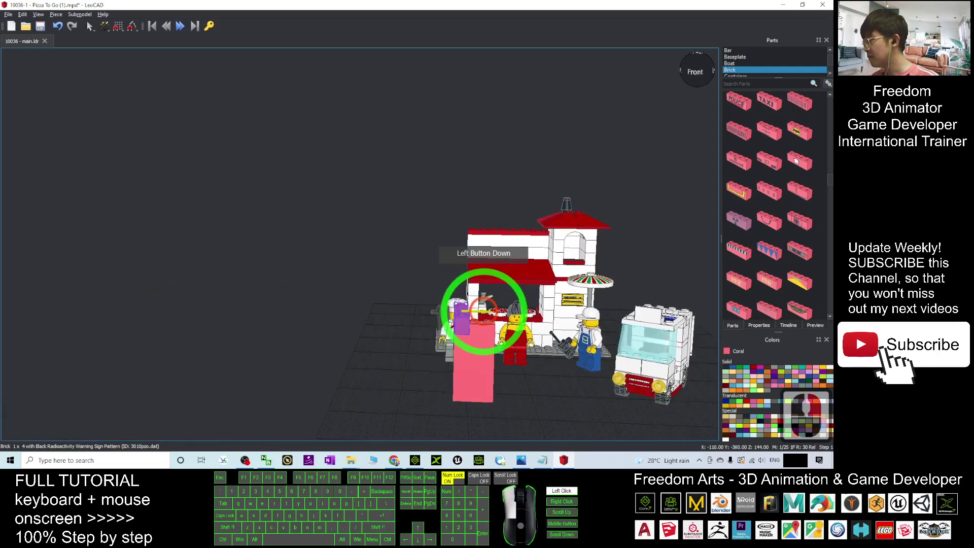
{"action": "right_click_drag", "start_coordinate": [352, 332], "coordinate": [497, 352]}
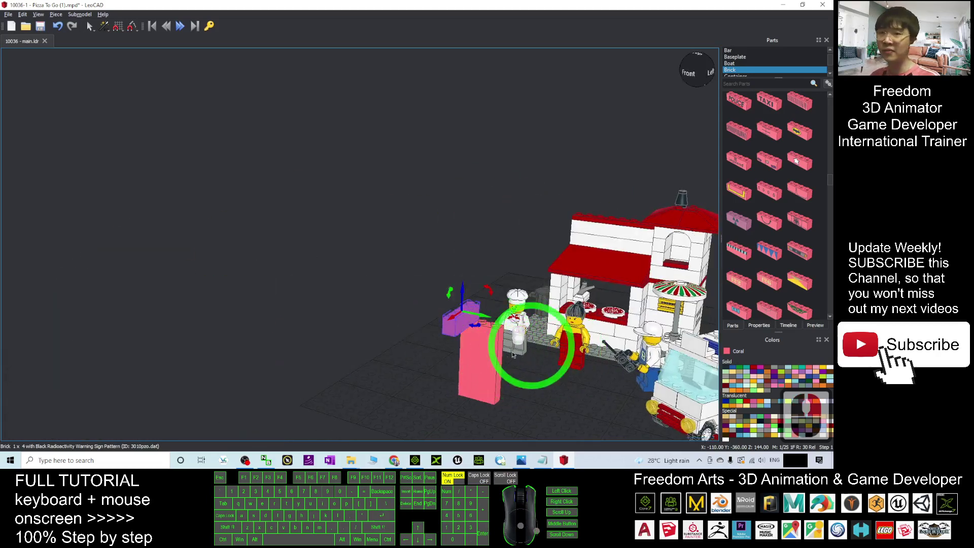
{"action": "right_click_drag", "start_coordinate": [318, 340], "coordinate": [492, 352]}
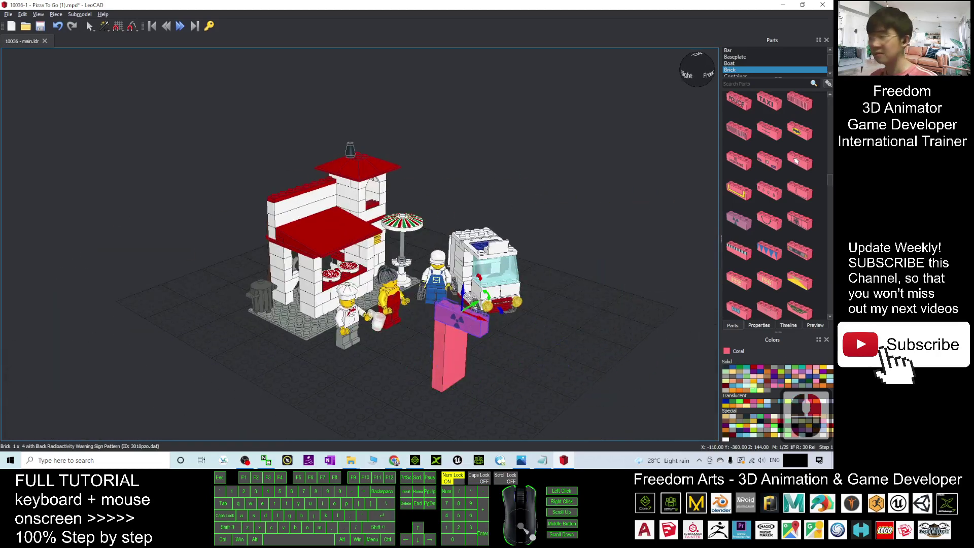
{"action": "left_click", "coordinate": [391, 174]}
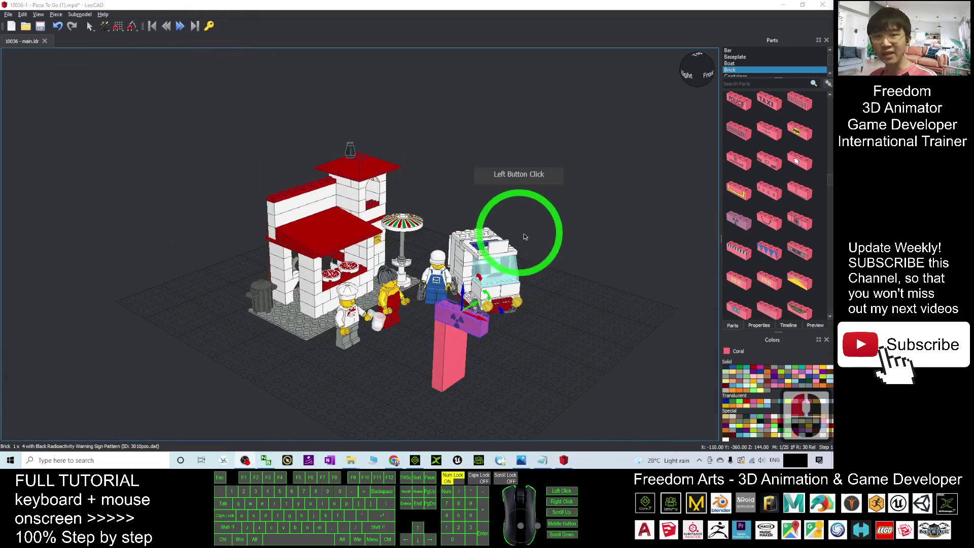
{"action": "right_click_drag", "start_coordinate": [583, 285], "coordinate": [502, 295]}
Step: Restore LeoCAD to a smaller window and clear the other open windows off the desktop
{"action": "left_click_drag", "start_coordinate": [285, 4], "coordinate": [494, 68]}
{"action": "left_click", "coordinate": [670, 61]}
{"action": "key", "text": "alt+F4"}
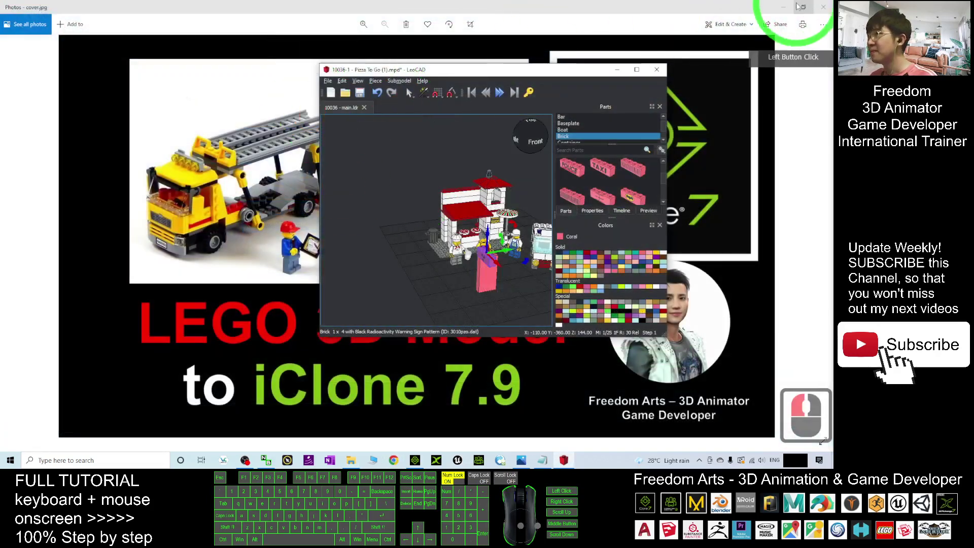
{"action": "left_click", "coordinate": [778, 9]}
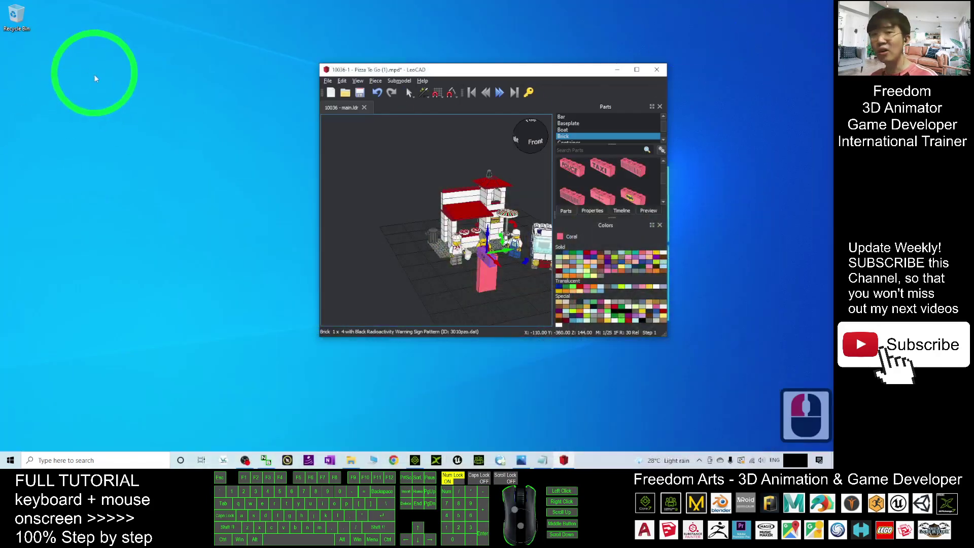
Step: Save the model to the Desktop as 10036-1 - Pizza To Go (1).mpd
{"action": "left_click", "coordinate": [336, 82]}
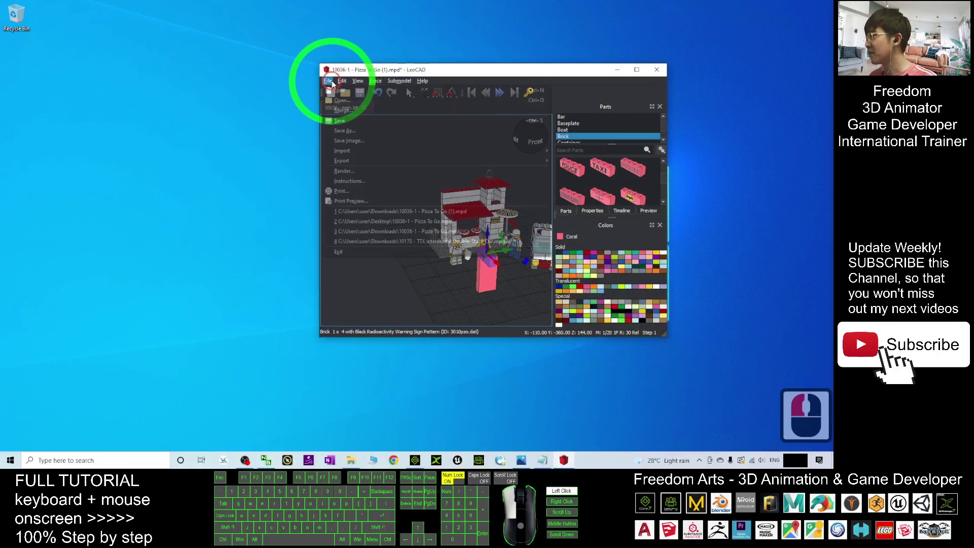
{"action": "left_click", "coordinate": [347, 130]}
{"action": "left_click_drag", "start_coordinate": [444, 86], "coordinate": [274, 76]}
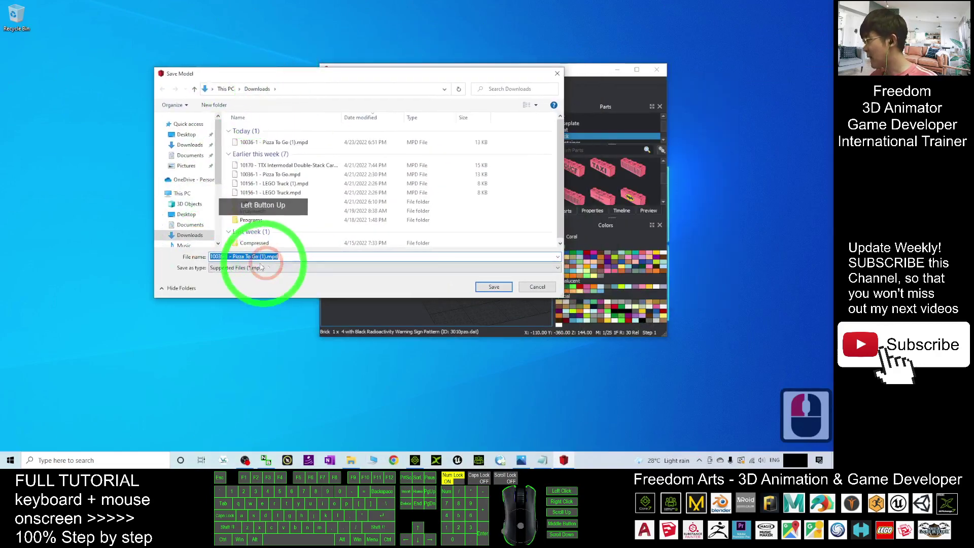
{"action": "left_click", "coordinate": [186, 135]}
{"action": "left_click", "coordinate": [245, 257]}
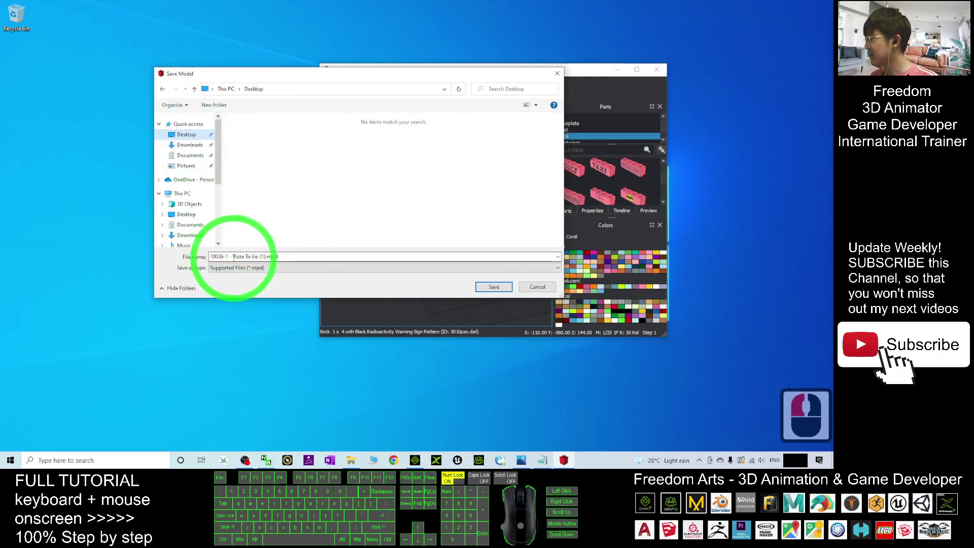
{"action": "left_click", "coordinate": [488, 287]}
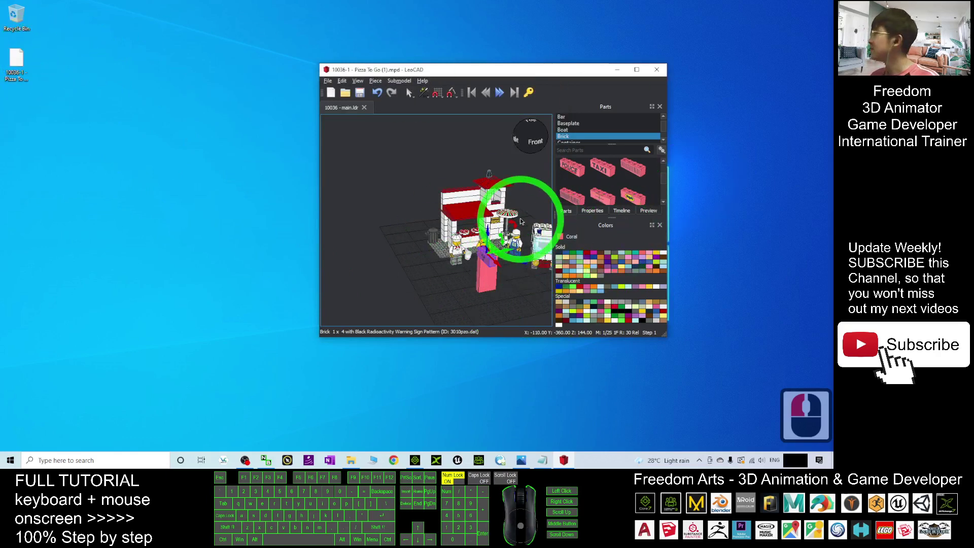
{"action": "left_click", "coordinate": [104, 222]}
{"action": "left_click", "coordinate": [521, 460]}
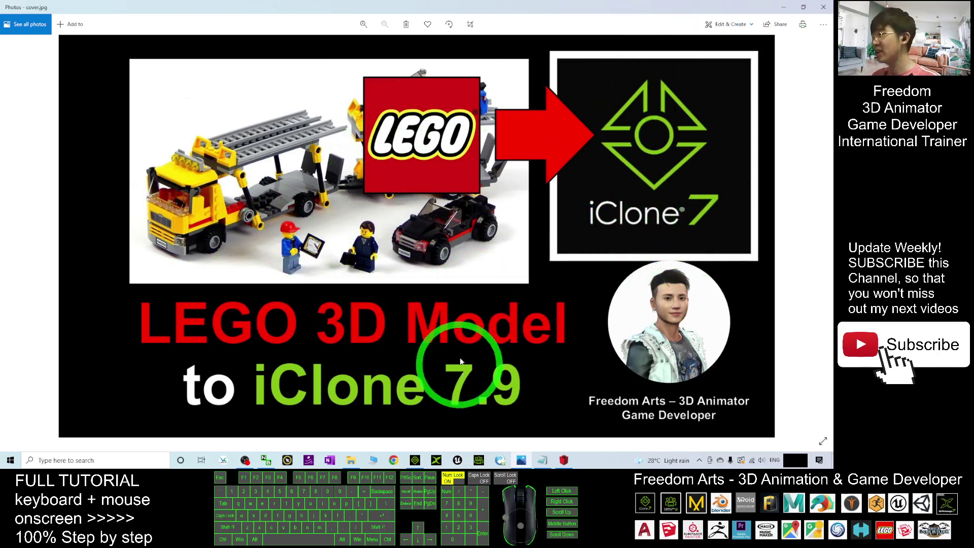
{"action": "left_click", "coordinate": [783, 7]}
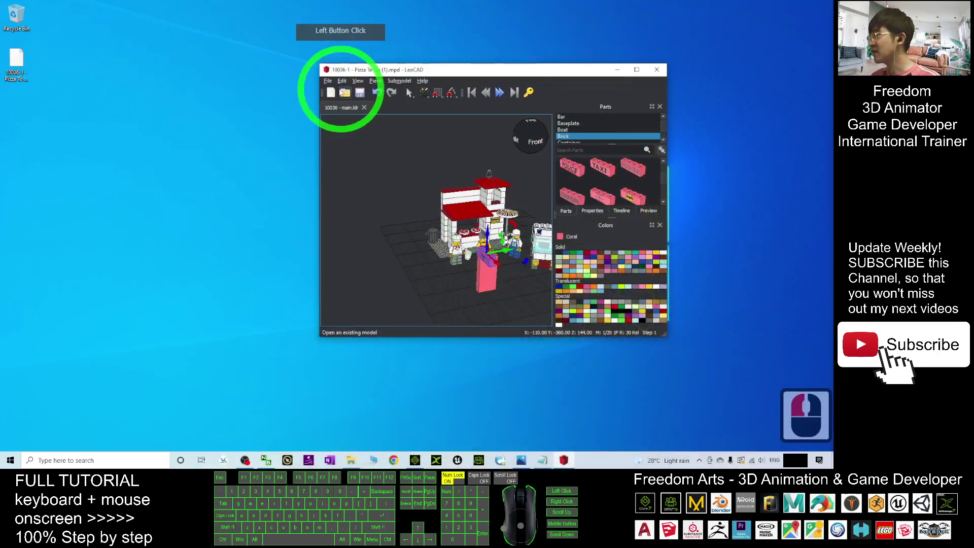
Step: Export the model in Wavefront format to the Desktop as 10036-1 - Pizza To Go (1).obj
{"action": "left_click", "coordinate": [327, 80]}
{"action": "mouse_move", "coordinate": [360, 163]}
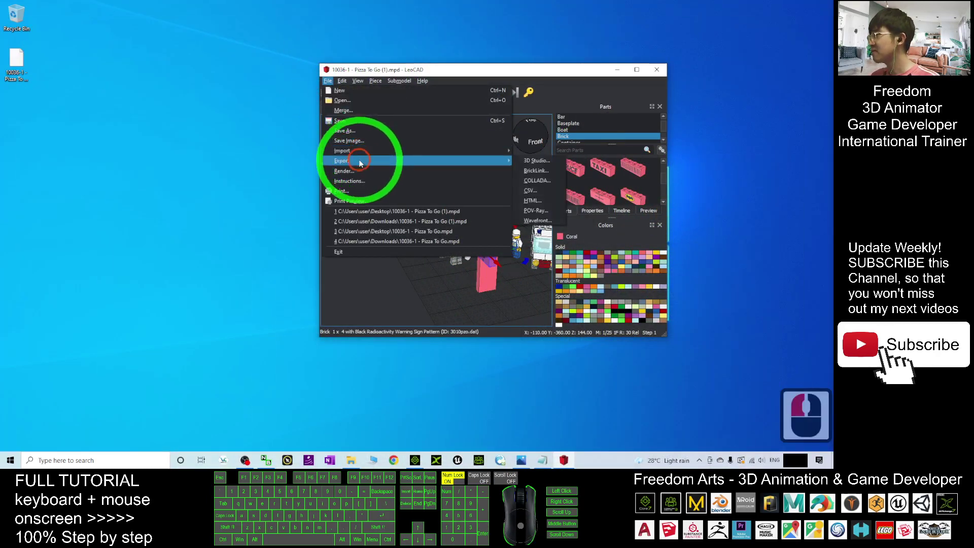
{"action": "left_click", "coordinate": [533, 222]}
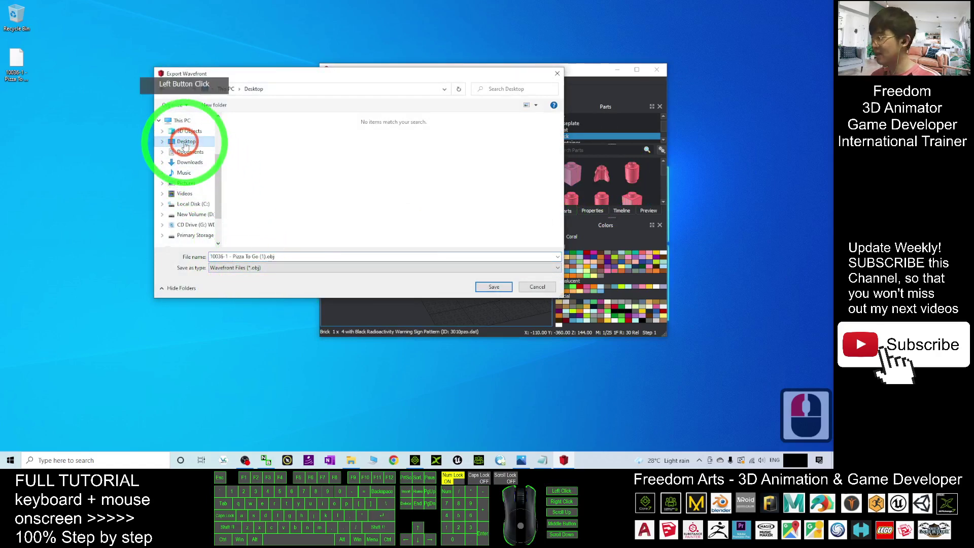
{"action": "left_click", "coordinate": [495, 287]}
{"action": "left_click", "coordinate": [718, 257]}
{"action": "left_click", "coordinate": [160, 92]}
{"action": "left_click", "coordinate": [205, 122]}
Step: Open the exported OBJ file from the Desktop in 3D Viewer, inspect it from another side and close the viewer
{"action": "left_click", "coordinate": [11, 118]}
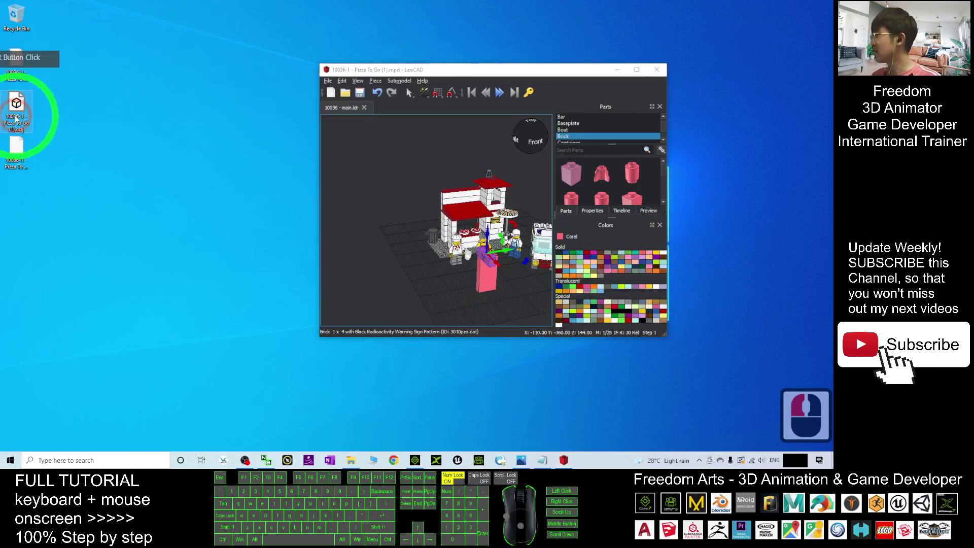
{"action": "double_click", "coordinate": [28, 111]}
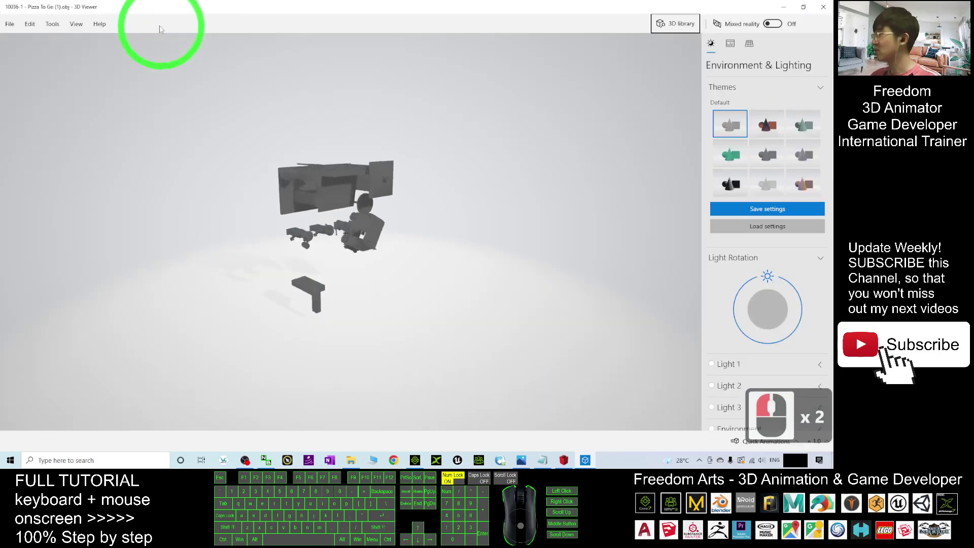
{"action": "left_click_drag", "start_coordinate": [494, 196], "coordinate": [244, 265]}
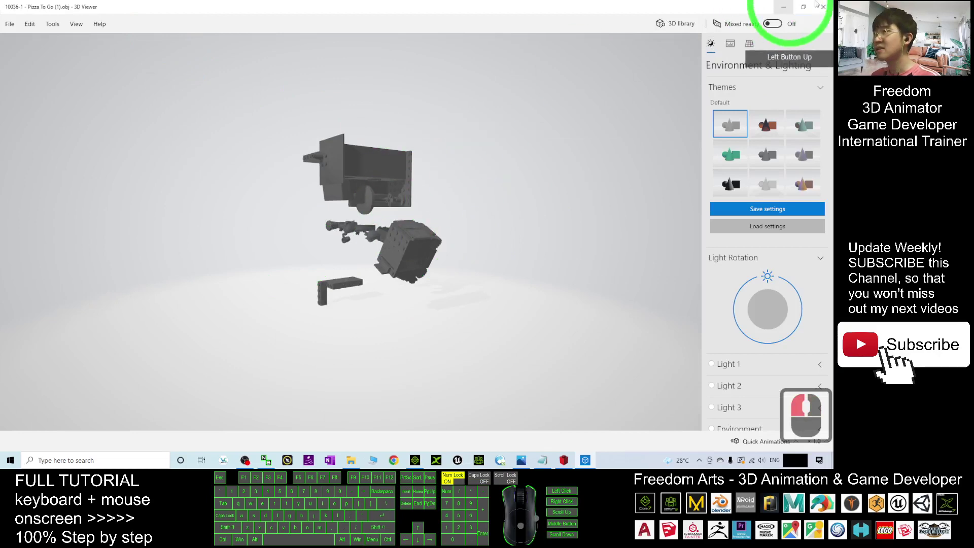
{"action": "left_click", "coordinate": [831, 12]}
{"action": "left_click", "coordinate": [290, 160]}
{"action": "left_click", "coordinate": [508, 335]}
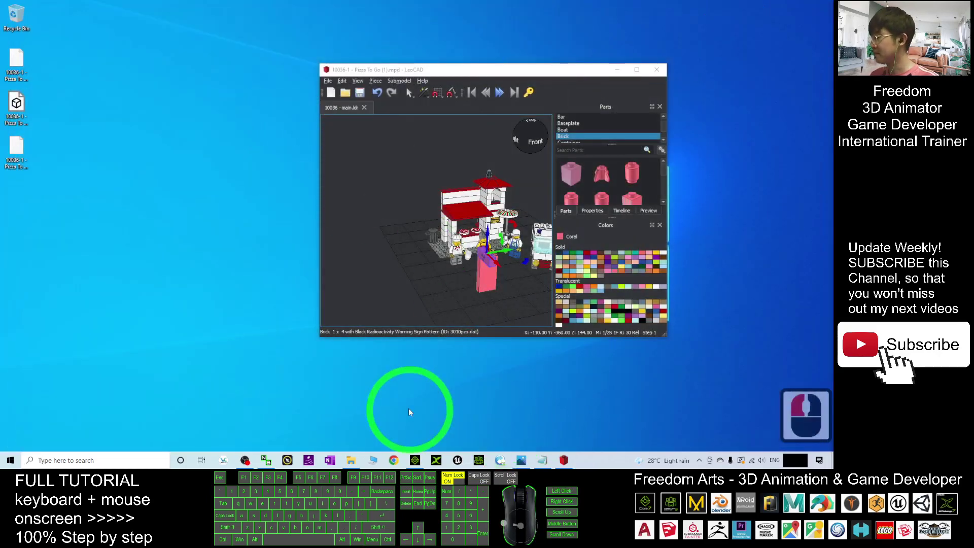
Step: Switch to iClone 7, import the OBJ file from the Desktop with its meshes broken up into sub-props, and maximize the window
{"action": "left_click", "coordinate": [415, 459]}
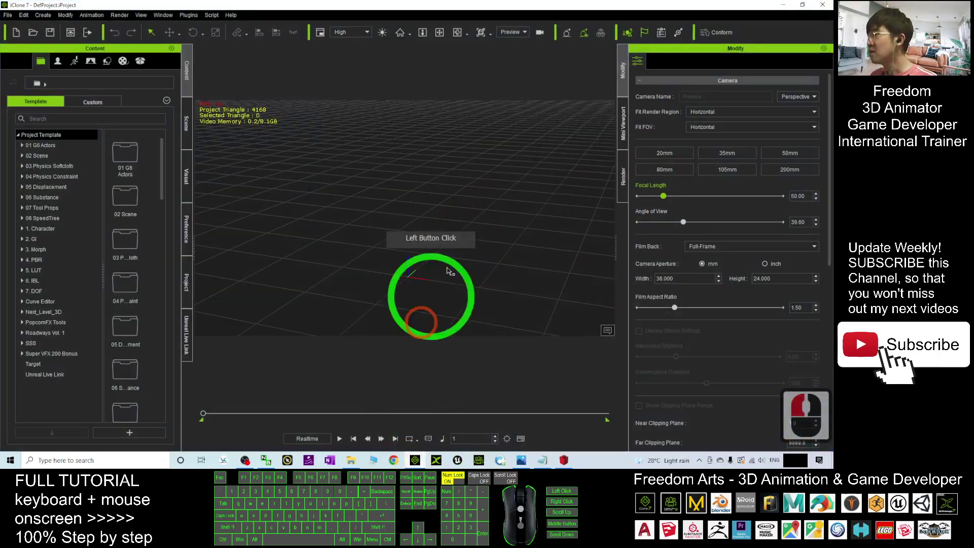
{"action": "left_click_drag", "start_coordinate": [401, 5], "coordinate": [484, 22]}
{"action": "left_click", "coordinate": [17, 108]}
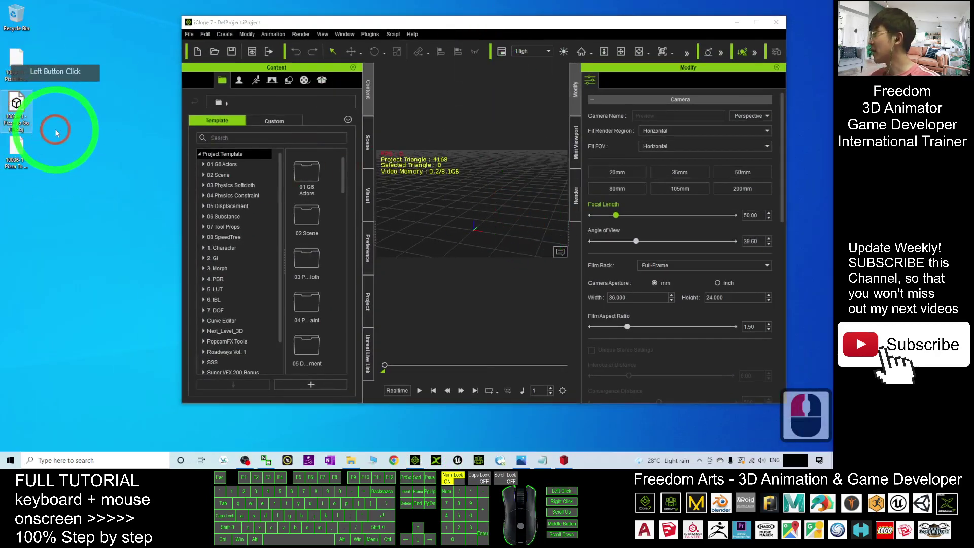
{"action": "left_click_drag", "start_coordinate": [20, 108], "coordinate": [471, 229]}
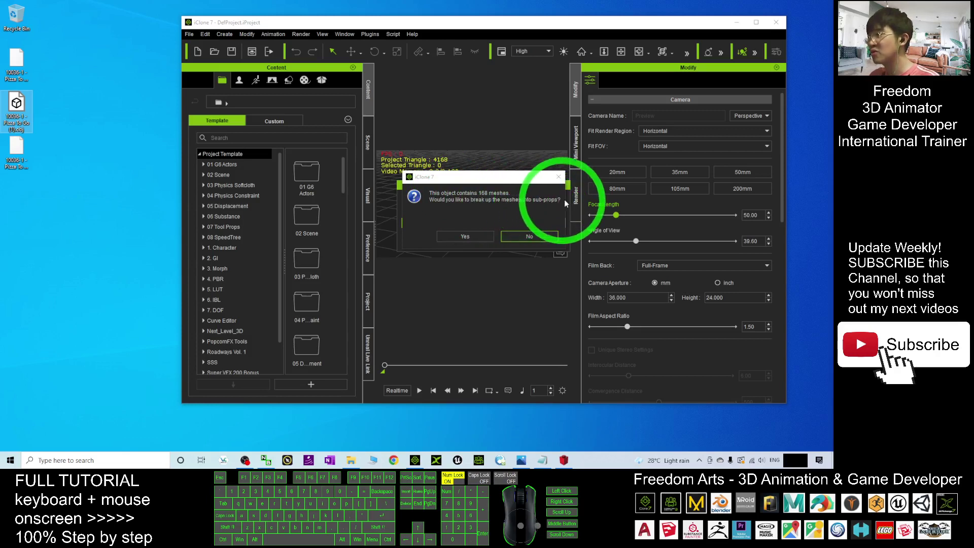
{"action": "left_click", "coordinate": [469, 237]}
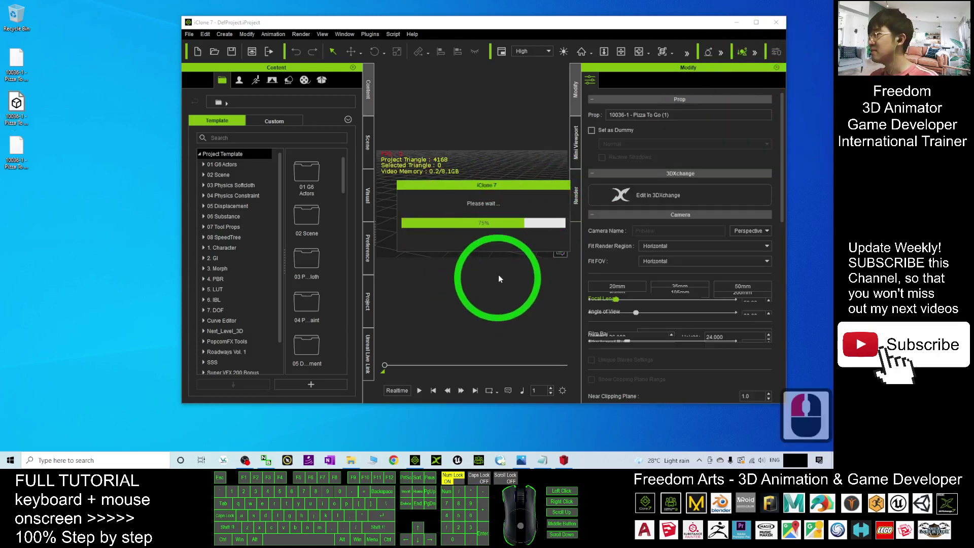
{"action": "left_click", "coordinate": [756, 23]}
{"action": "scroll", "coordinate": [402, 248], "scroll_direction": "down", "scroll_amount": 20}
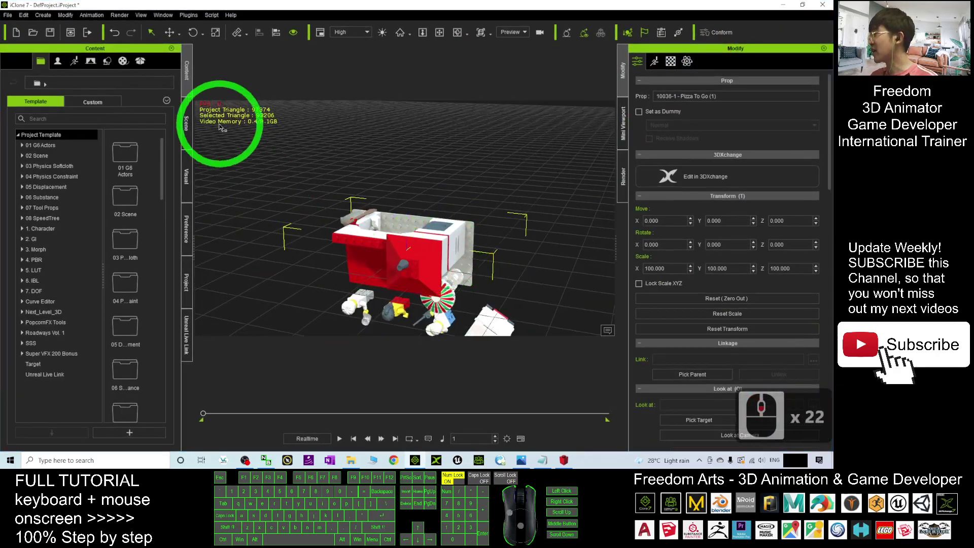
Step: Expand the imported Pizza To Go prop in the scene list and look through its individual pieces
{"action": "left_click", "coordinate": [186, 123]}
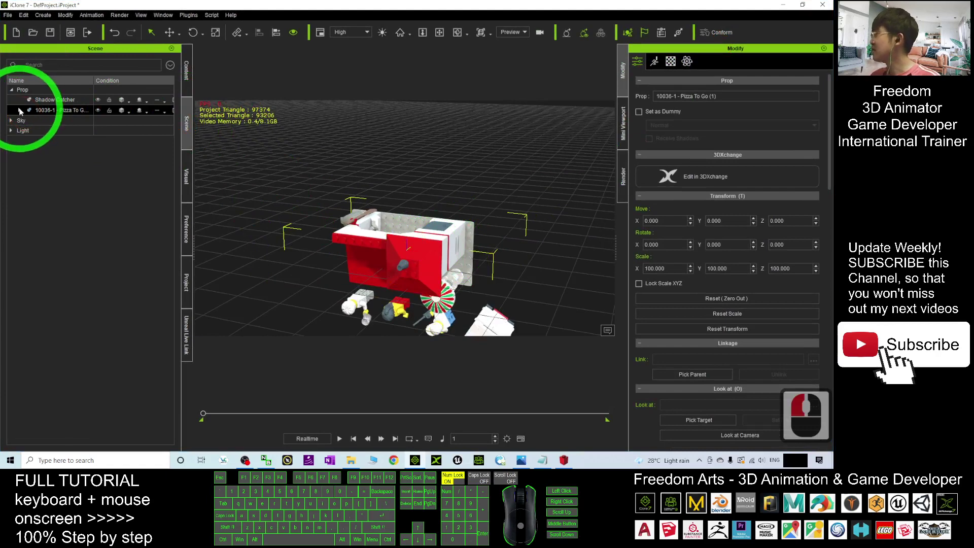
{"action": "left_click", "coordinate": [19, 110]}
{"action": "scroll", "coordinate": [96, 254], "scroll_direction": "down", "scroll_amount": 9}
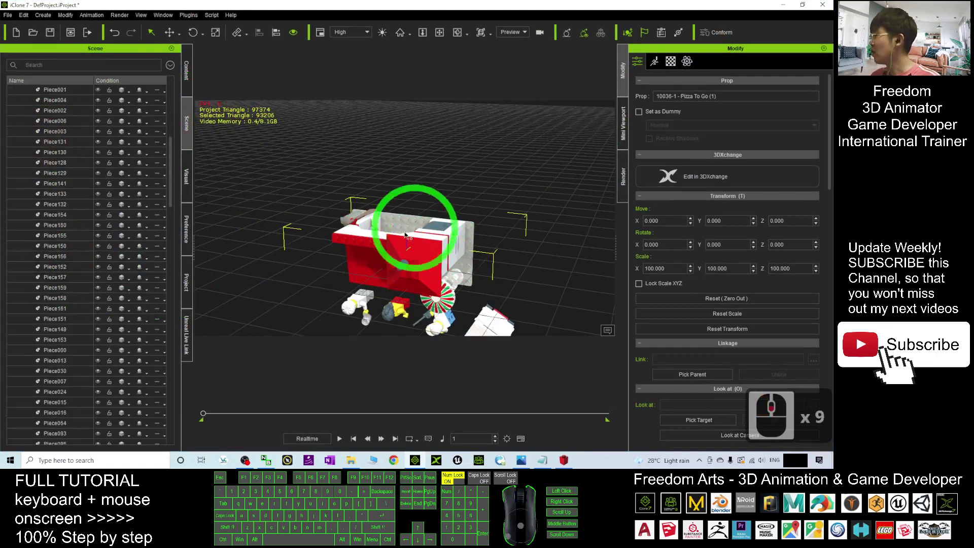
{"action": "left_click", "coordinate": [61, 183]}
{"action": "scroll", "coordinate": [68, 203], "scroll_direction": "up", "scroll_amount": 13}
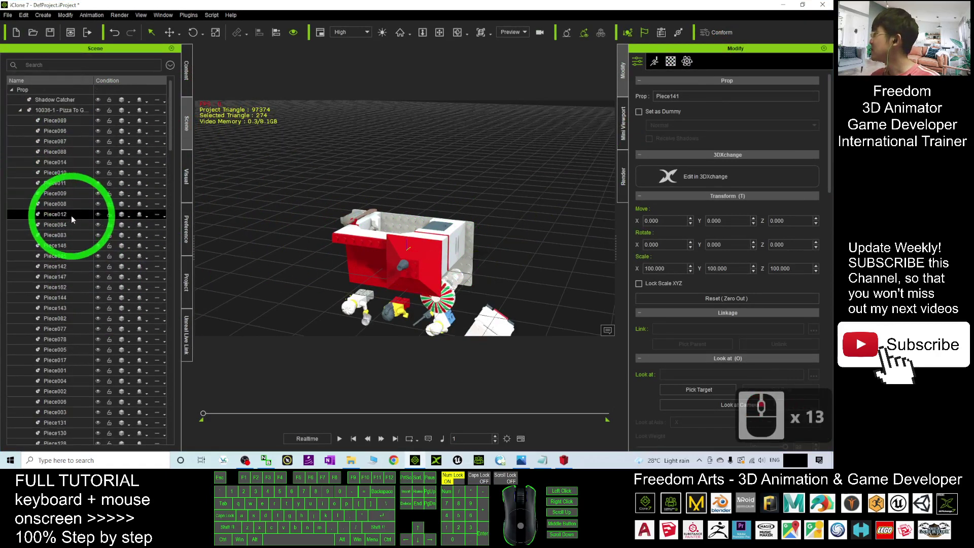
Step: Select the whole Pizza To Go prop and set its X rotation to 270
{"action": "left_click", "coordinate": [54, 111]}
{"action": "scroll", "coordinate": [437, 222], "scroll_direction": "down", "scroll_amount": 4}
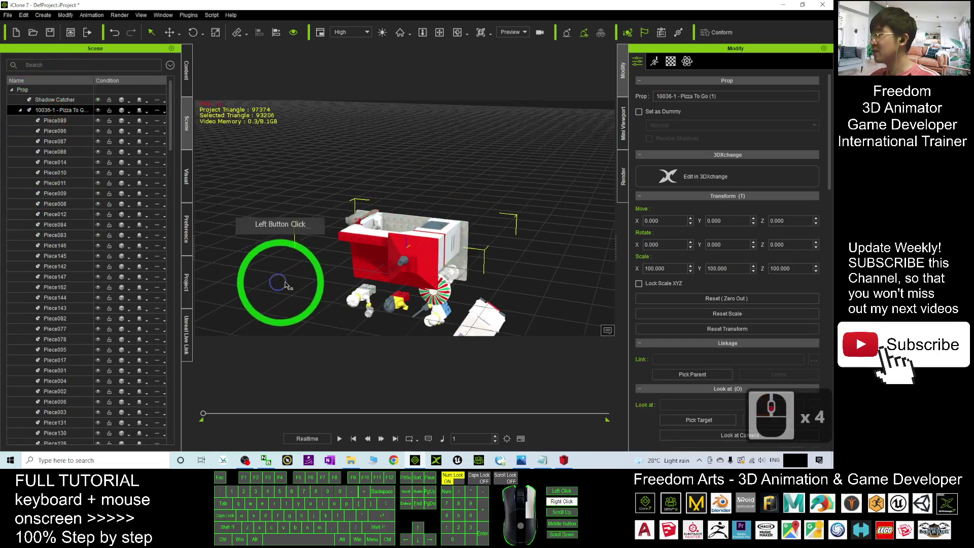
{"action": "right_click", "coordinate": [299, 287]}
{"action": "left_click_drag", "start_coordinate": [302, 284], "coordinate": [681, 211]}
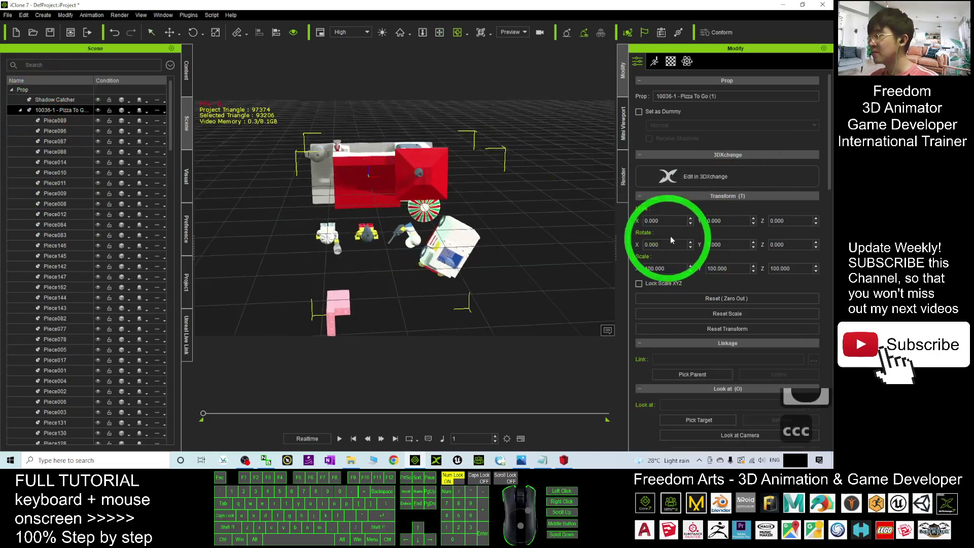
{"action": "left_click", "coordinate": [453, 228]}
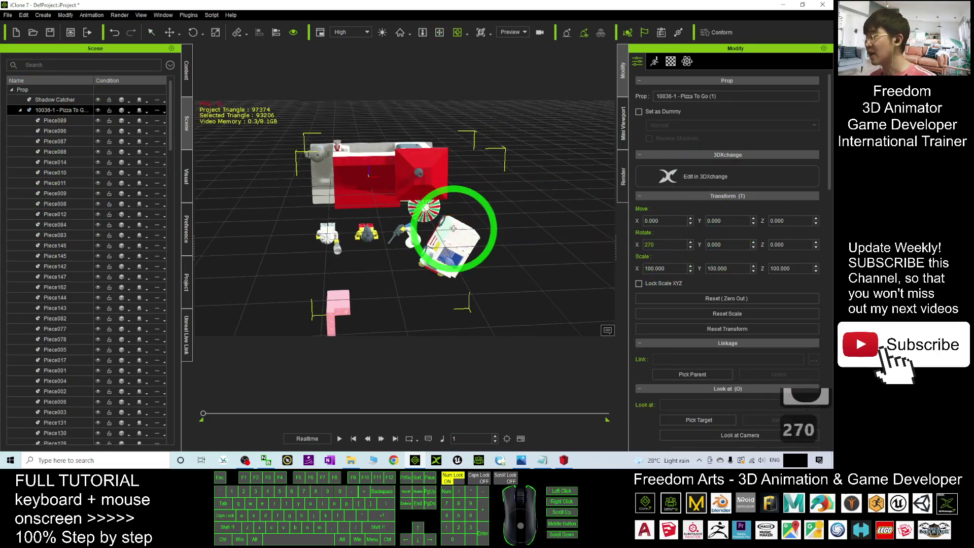
{"action": "type", "text": "270"}
{"action": "key", "text": "Return"}
Step: Examine the rotated model from several angles, including the shop, the figures, the van and the coral bricks
{"action": "scroll", "coordinate": [455, 212], "scroll_direction": "down", "scroll_amount": 10}
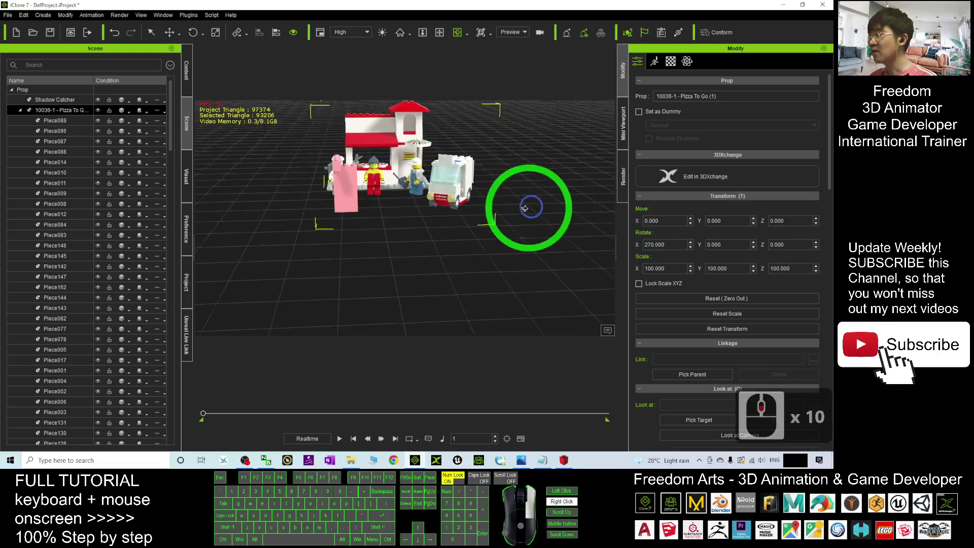
{"action": "right_click_drag", "start_coordinate": [463, 211], "coordinate": [754, 143]}
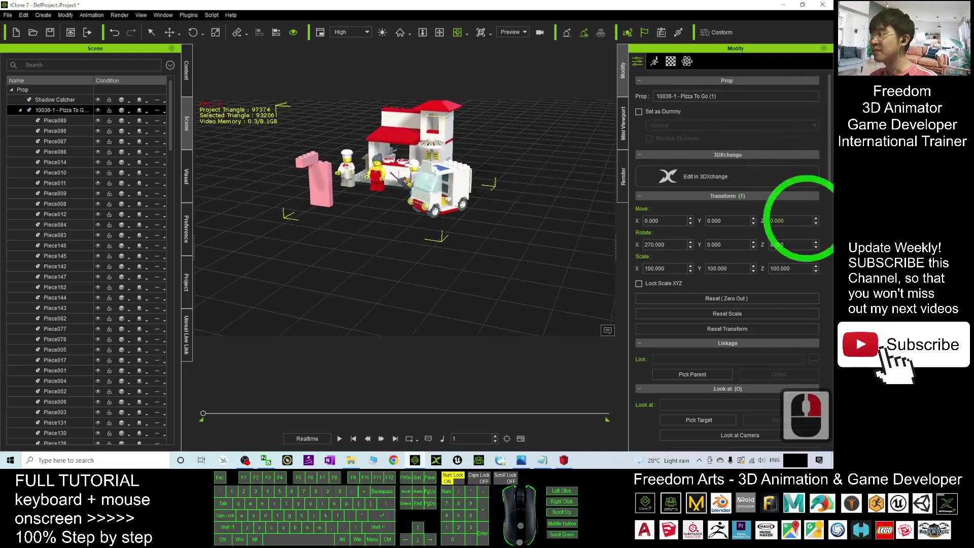
{"action": "left_click", "coordinate": [717, 334]}
{"action": "scroll", "coordinate": [515, 219], "scroll_direction": "up", "scroll_amount": 8}
{"action": "key", "text": "x"}
{"action": "left_click_drag", "start_coordinate": [513, 200], "coordinate": [570, 255]}
{"action": "key", "text": "c"}
{"action": "scroll", "coordinate": [413, 251], "scroll_direction": "up", "scroll_amount": 10}
{"action": "left_click_drag", "start_coordinate": [435, 272], "coordinate": [413, 276]}
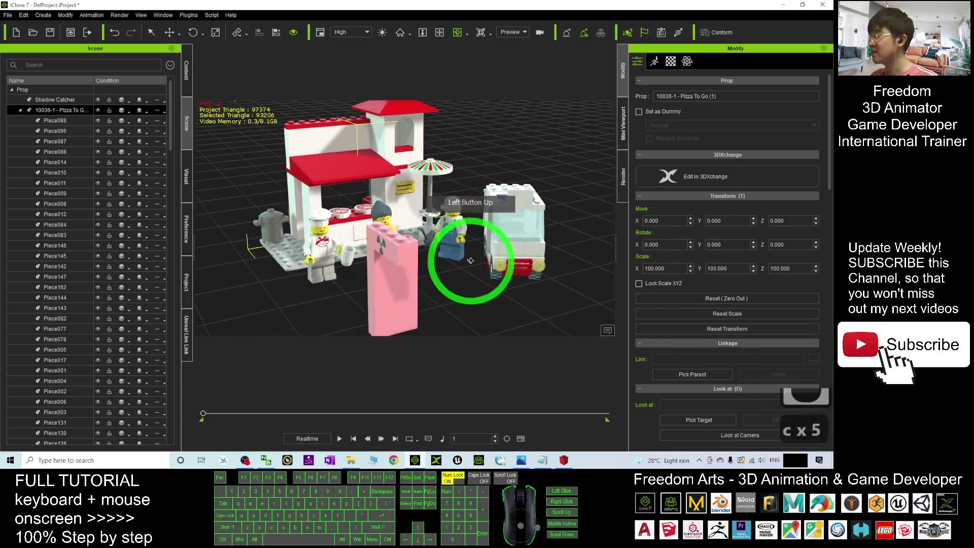
Step: Use the Move tool to shift the head-area piece Piece145 of the blue-overalls figure to about Y -2.2
{"action": "double_click", "coordinate": [400, 250]}
{"action": "key", "text": "w"}
{"action": "mouse_move", "coordinate": [397, 233]}
{"action": "left_mouse_down"}
{"action": "mouse_move", "coordinate": [367, 236]}
{"action": "mouse_move", "coordinate": [413, 246]}
{"action": "mouse_move", "coordinate": [414, 223]}
{"action": "left_mouse_up"}
{"action": "double_click", "coordinate": [452, 186]}
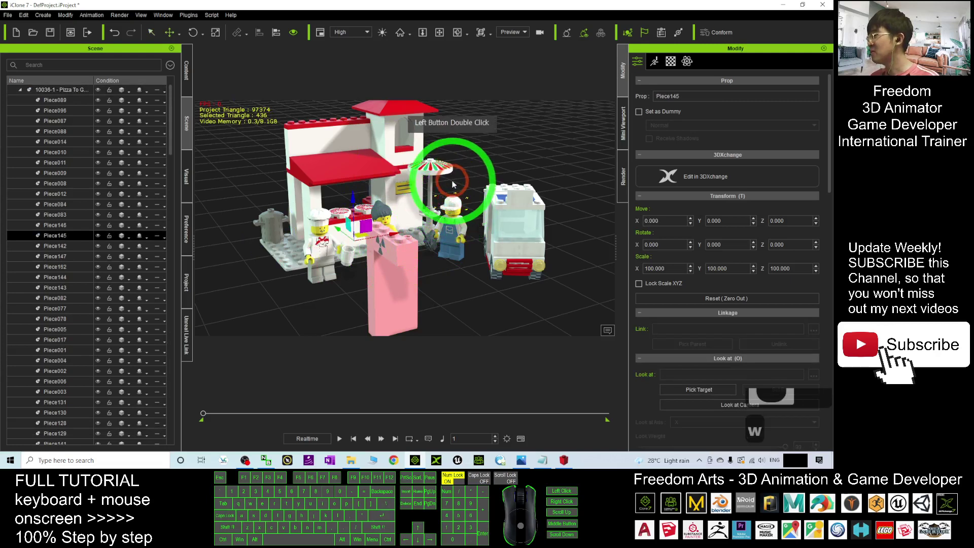
{"action": "left_click", "coordinate": [351, 202]}
{"action": "mouse_move", "coordinate": [353, 198]}
{"action": "left_mouse_down"}
{"action": "mouse_move", "coordinate": [360, 162]}
{"action": "mouse_move", "coordinate": [364, 198]}
{"action": "left_mouse_up"}
Step: Reselect the whole Pizza To Go prop and collapse its pieces in the scene list
{"action": "key", "text": "c"}
{"action": "left_click", "coordinate": [539, 133]}
{"action": "left_click_drag", "start_coordinate": [549, 165], "coordinate": [462, 196]}
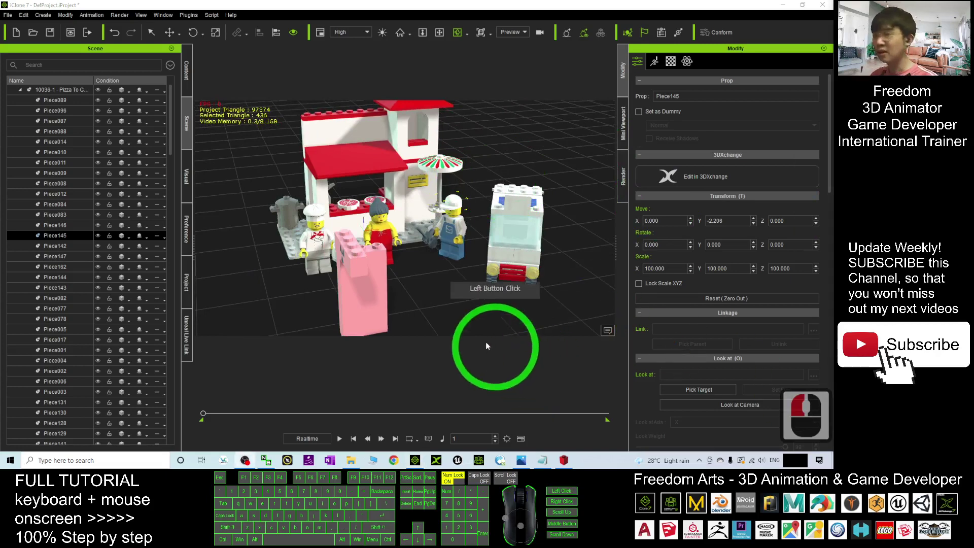
{"action": "scroll", "coordinate": [441, 206], "scroll_direction": "down", "scroll_amount": 1}
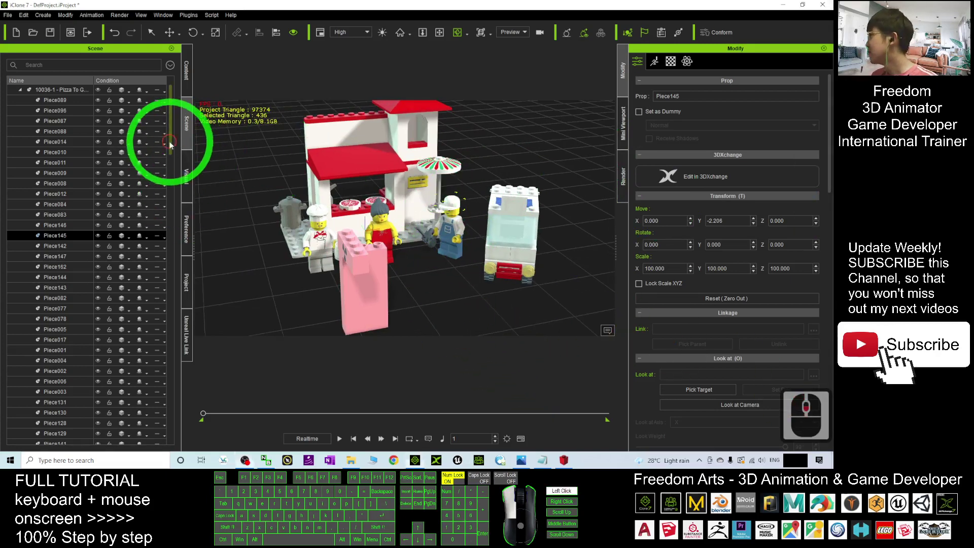
{"action": "left_click_drag", "start_coordinate": [170, 142], "coordinate": [170, 120]}
{"action": "left_click", "coordinate": [65, 110]}
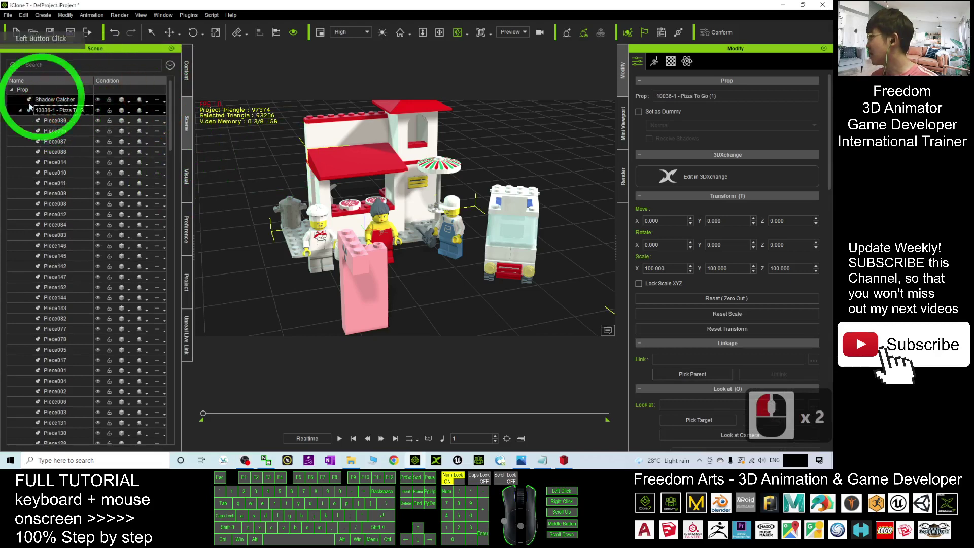
{"action": "left_click", "coordinate": [20, 110]}
{"action": "scroll", "coordinate": [470, 208], "scroll_direction": "down", "scroll_amount": 6}
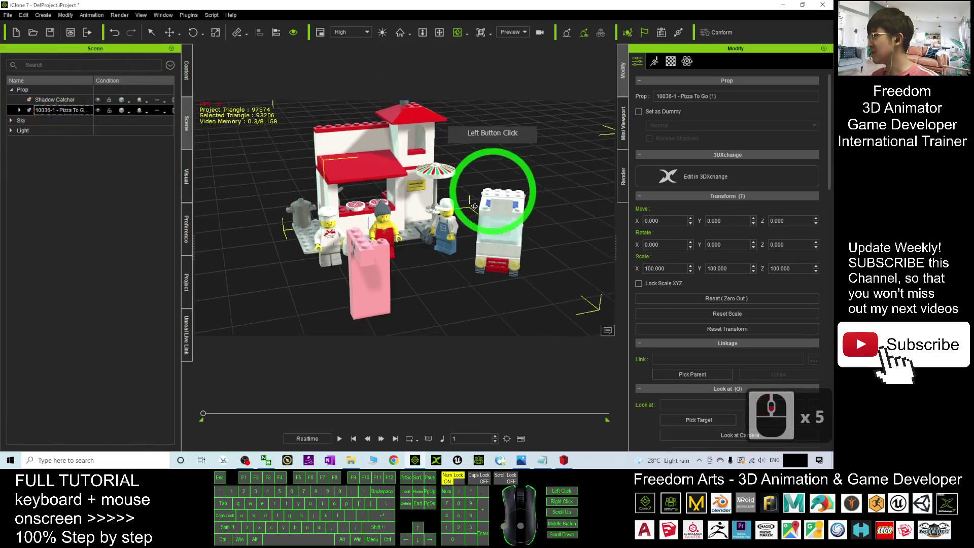
{"action": "scroll", "coordinate": [470, 208], "scroll_direction": "down", "scroll_amount": 9}
{"action": "left_click", "coordinate": [50, 111]}
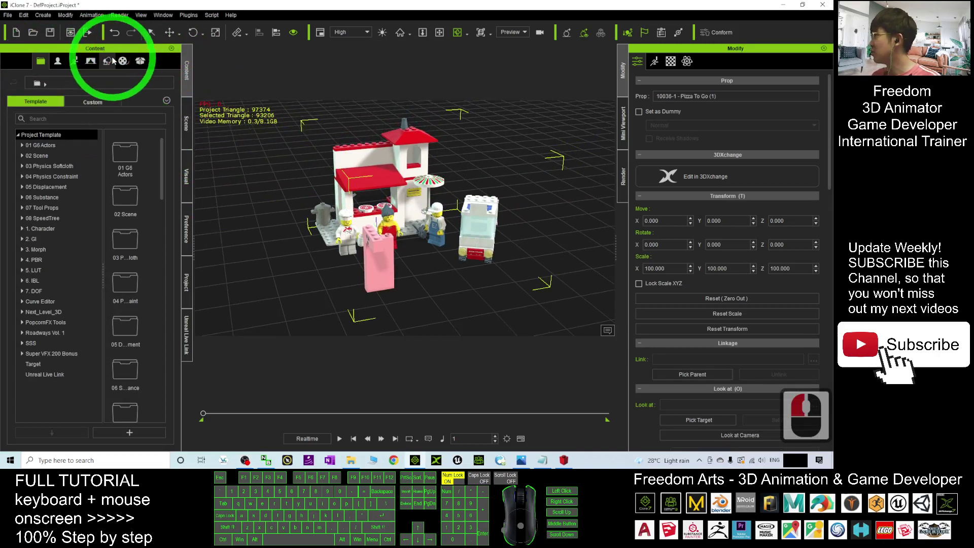
Step: Add the selected Pizza To Go prop to the custom Prop content library
{"action": "left_click", "coordinate": [108, 61]}
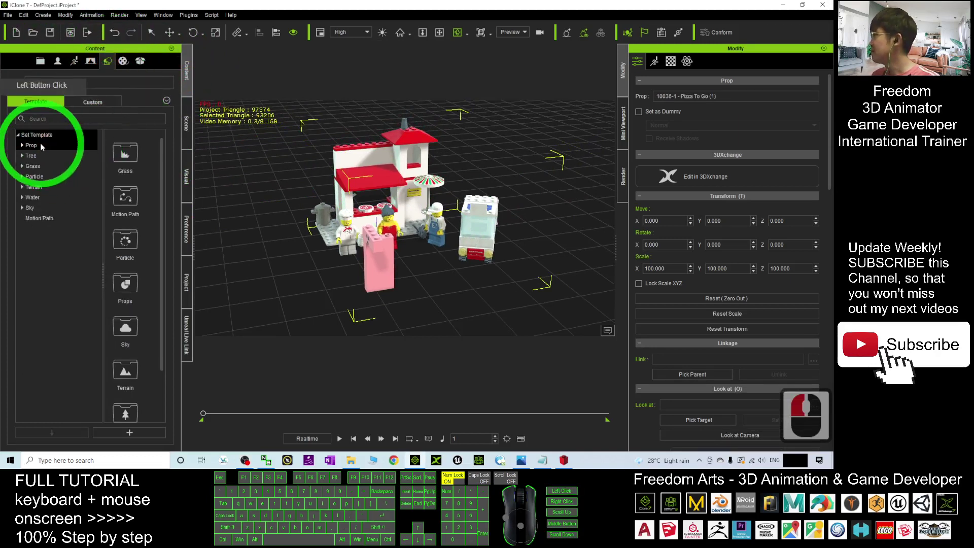
{"action": "double_click", "coordinate": [36, 146]}
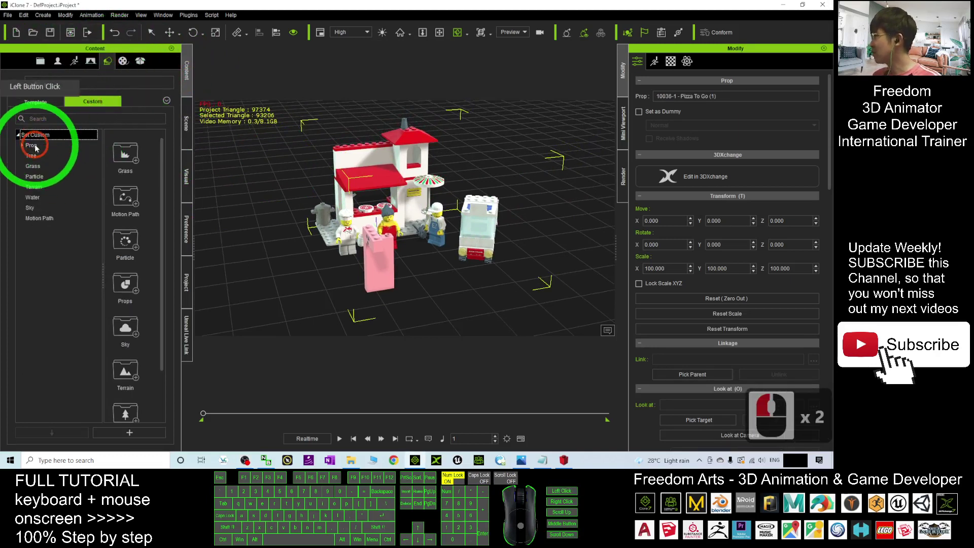
{"action": "left_click", "coordinate": [129, 434]}
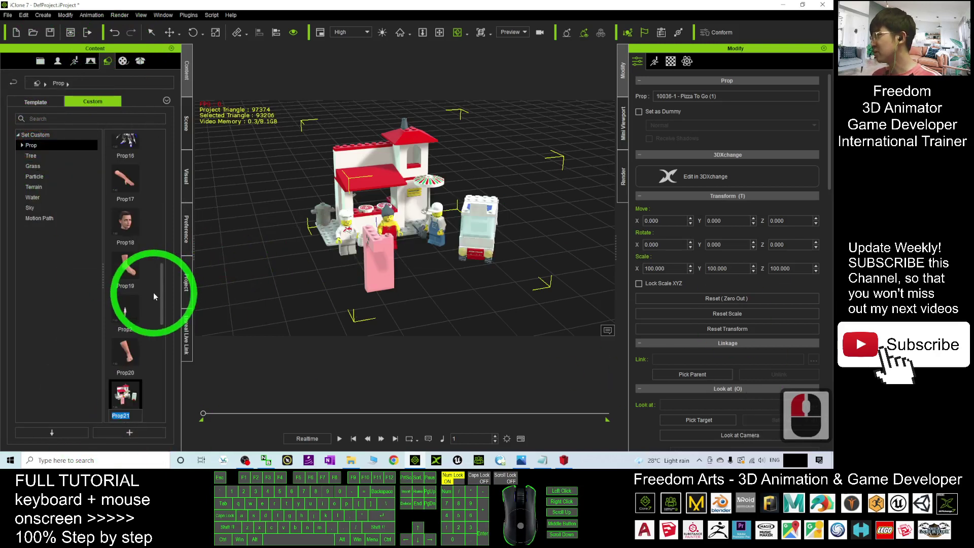
Step: Place a copy of the saved Prop21 from the custom library beside the first model, at X 700, Y -1000
{"action": "scroll", "coordinate": [354, 222], "scroll_direction": "down", "scroll_amount": 16}
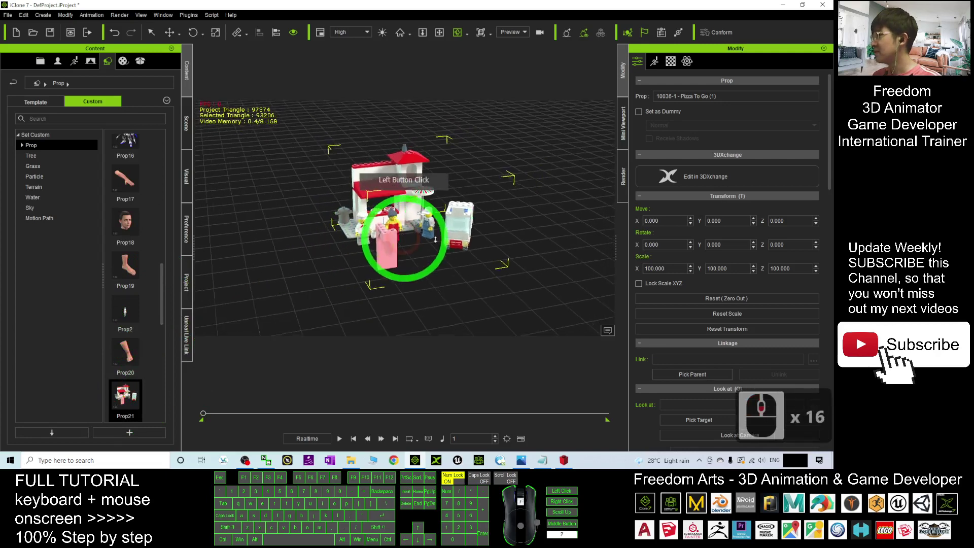
{"action": "key", "text": "x"}
{"action": "left_click_drag", "start_coordinate": [528, 253], "coordinate": [284, 180]}
{"action": "left_click_drag", "start_coordinate": [126, 393], "coordinate": [366, 213]}
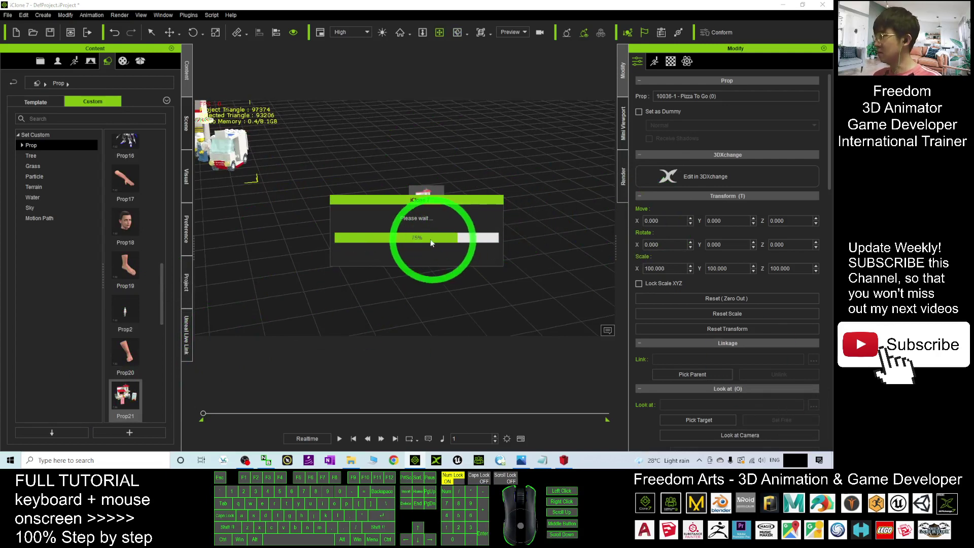
{"action": "scroll", "coordinate": [302, 237], "scroll_direction": "down", "scroll_amount": 4}
{"action": "left_click_drag", "start_coordinate": [298, 236], "coordinate": [504, 217]}
{"action": "scroll", "coordinate": [504, 218], "scroll_direction": "up", "scroll_amount": 7}
{"action": "scroll", "coordinate": [472, 225], "scroll_direction": "up", "scroll_amount": 8}
{"action": "key", "text": "x"}
{"action": "left_click_drag", "start_coordinate": [495, 250], "coordinate": [534, 333]}
{"action": "left_click", "coordinate": [524, 460]}
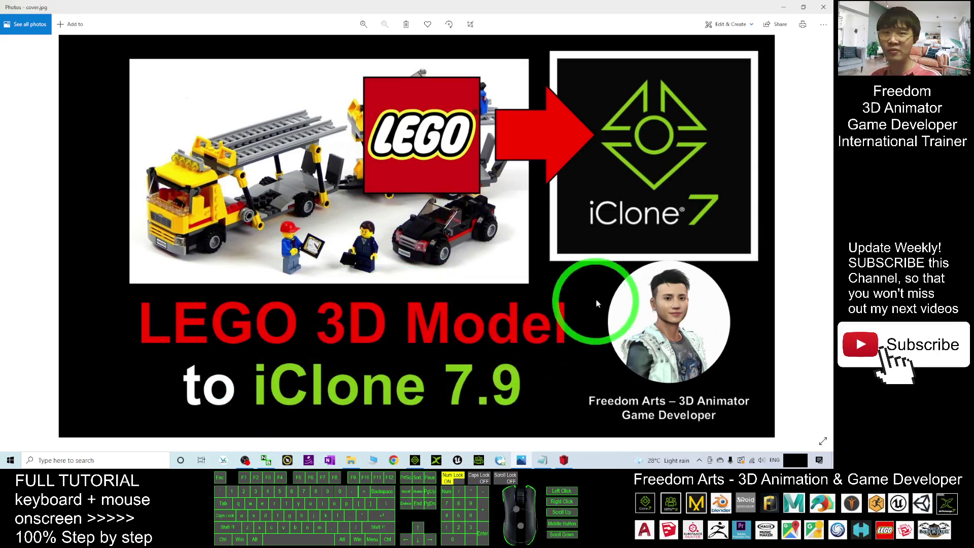
{"action": "left_click", "coordinate": [823, 441]}
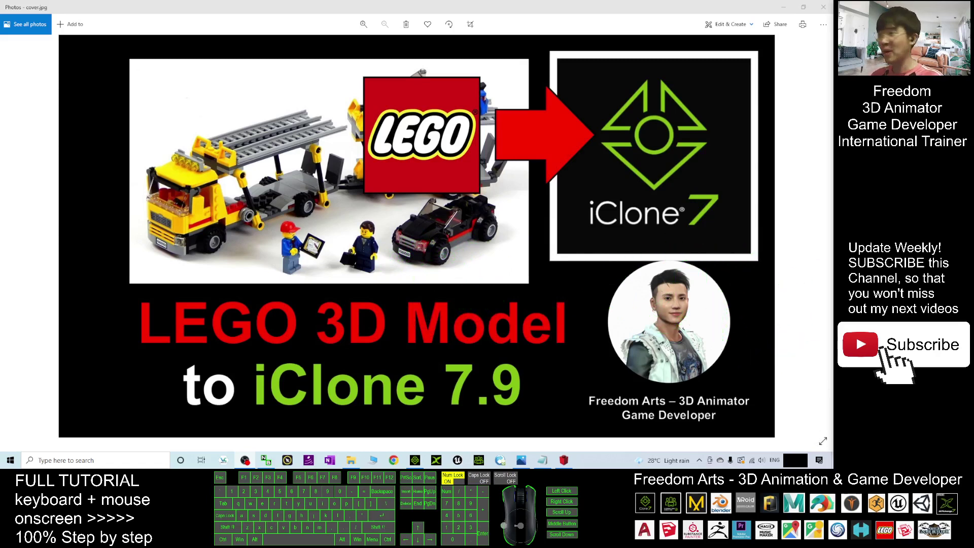
{"action": "left_click", "coordinate": [415, 460]}
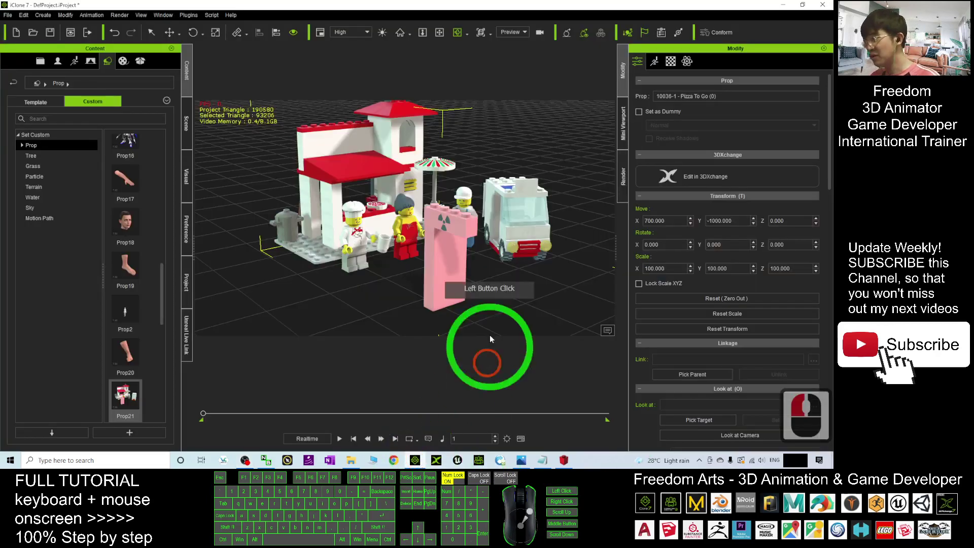
{"action": "left_click_drag", "start_coordinate": [426, 326], "coordinate": [475, 216]}
{"action": "scroll", "coordinate": [474, 216], "scroll_direction": "down", "scroll_amount": 7}
{"action": "key", "text": "c"}
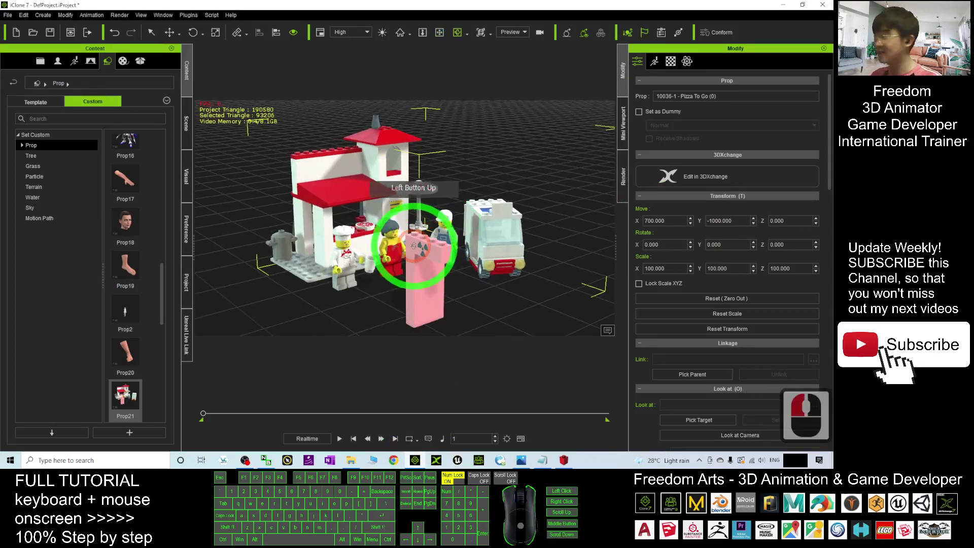